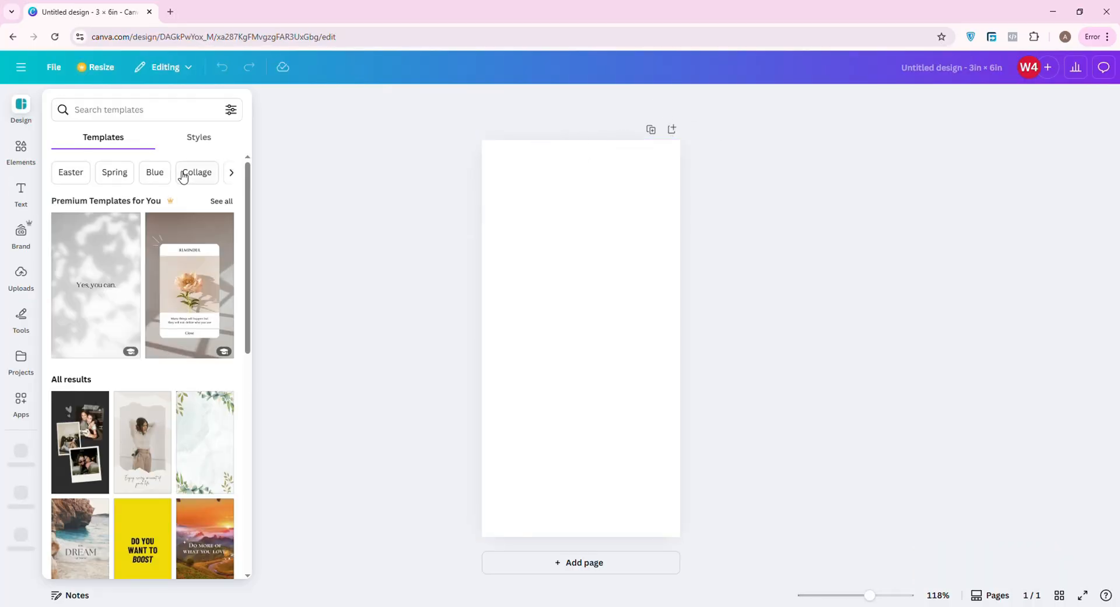
Find halloween background graphics and set the purple ghost, bat and pumpkin pattern as the page background.
left_click(118, 117)
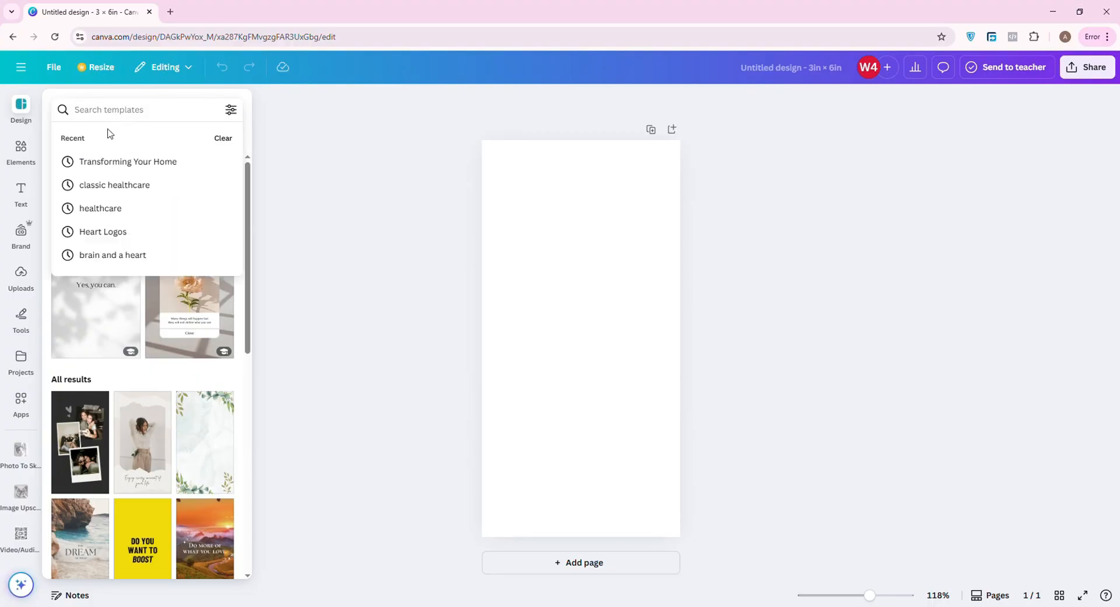
left_click(32, 157)
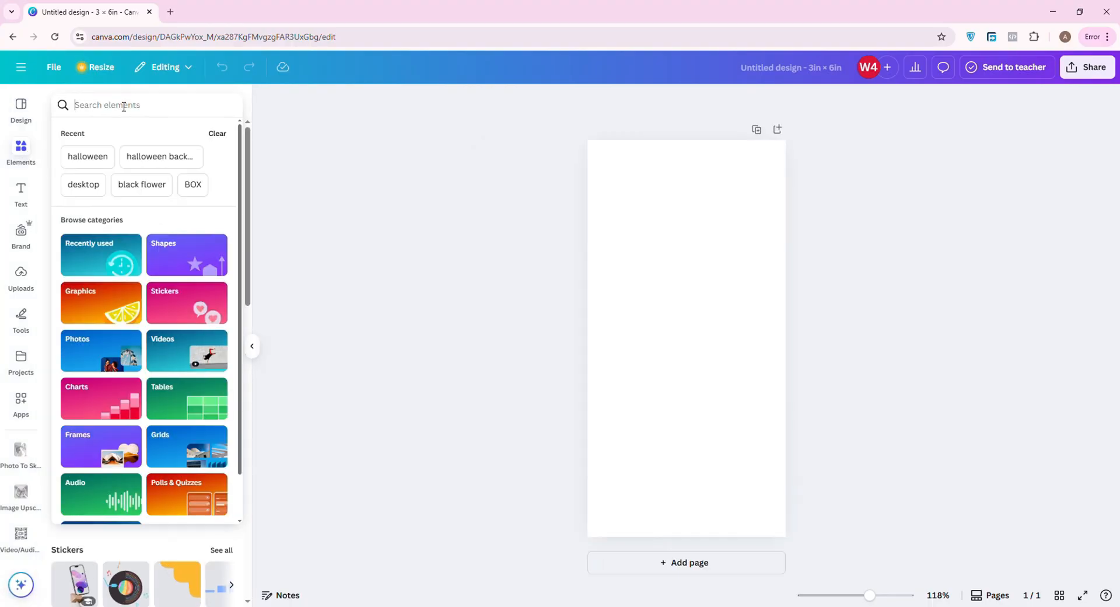
left_click(164, 157)
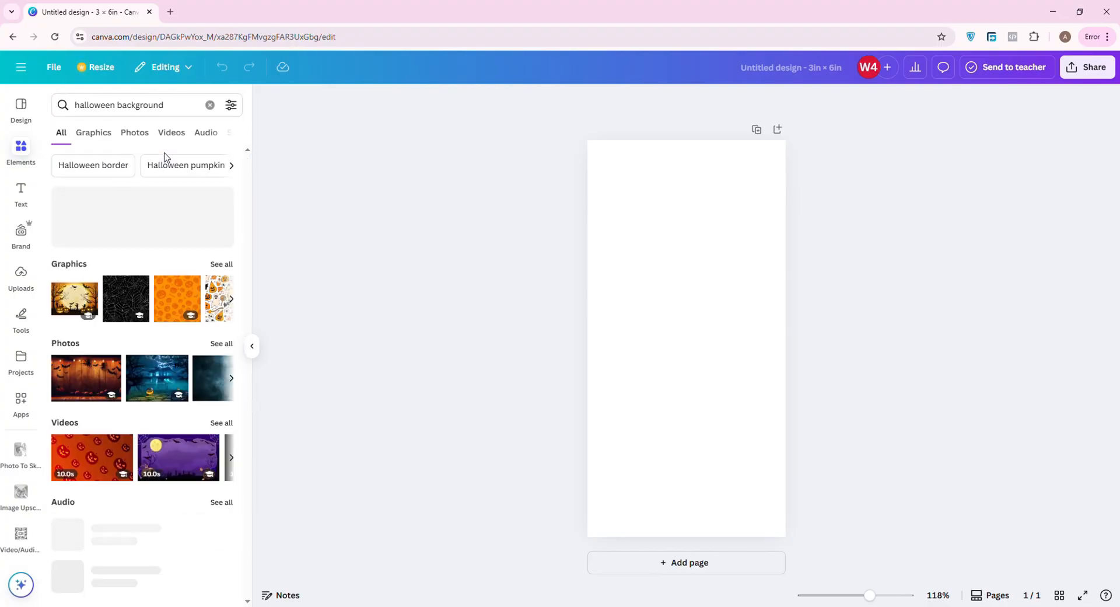
left_click(221, 263)
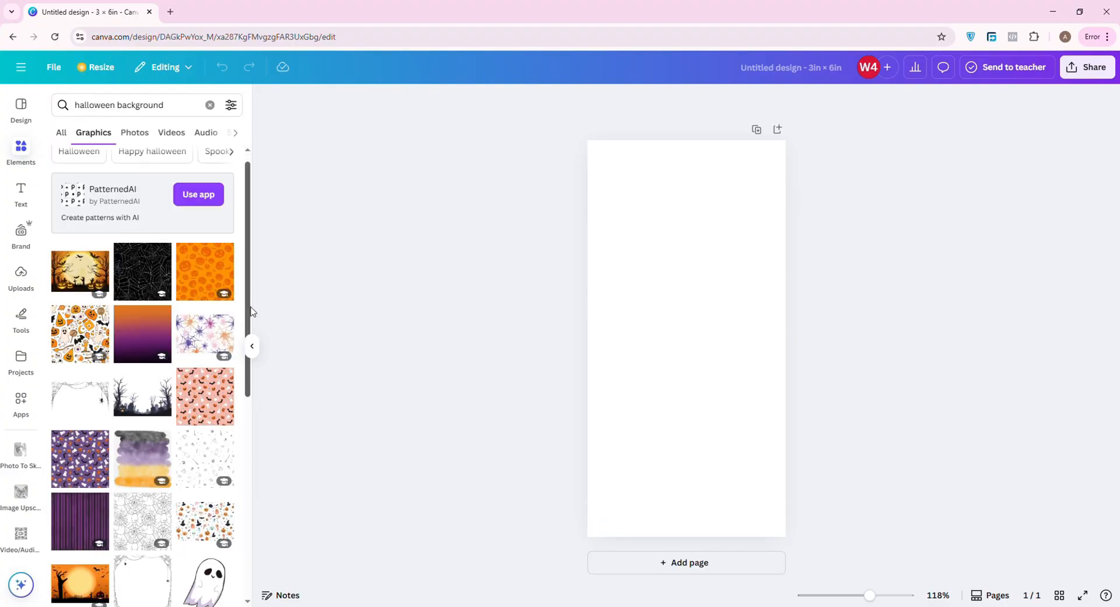
scroll(236, 315, "down", 3)
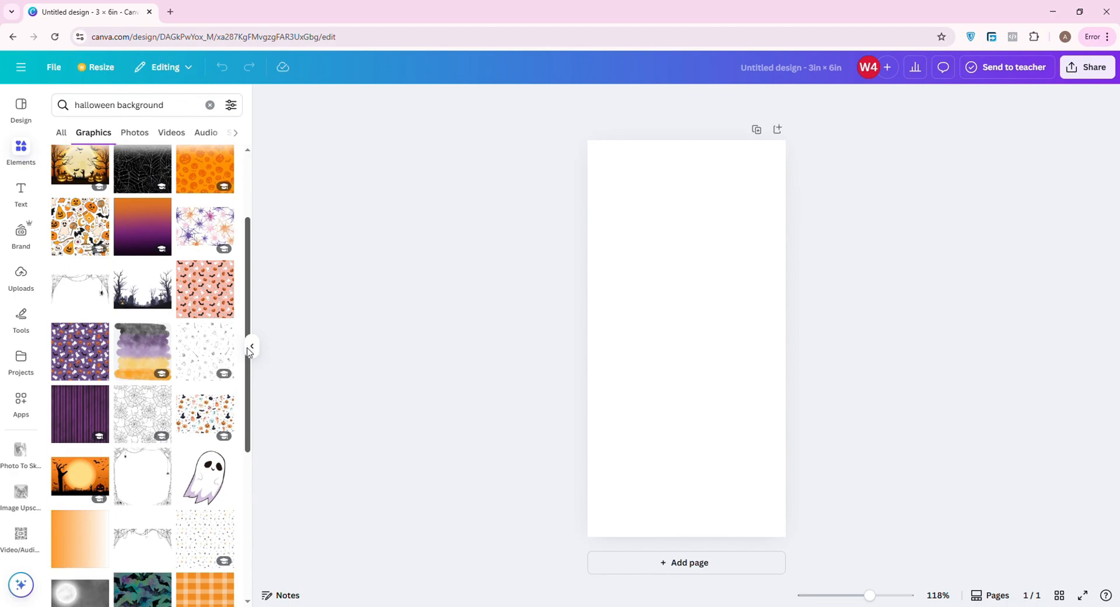
left_click_drag(174, 351, 606, 214)
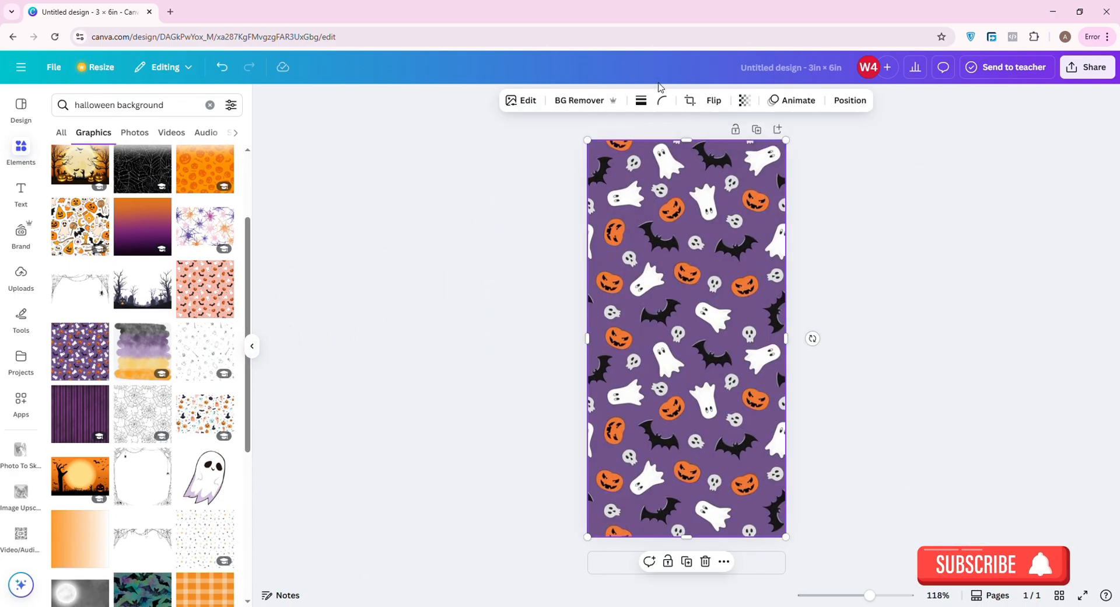
Lower the purple Halloween background's transparency value to 63.
left_click(745, 105)
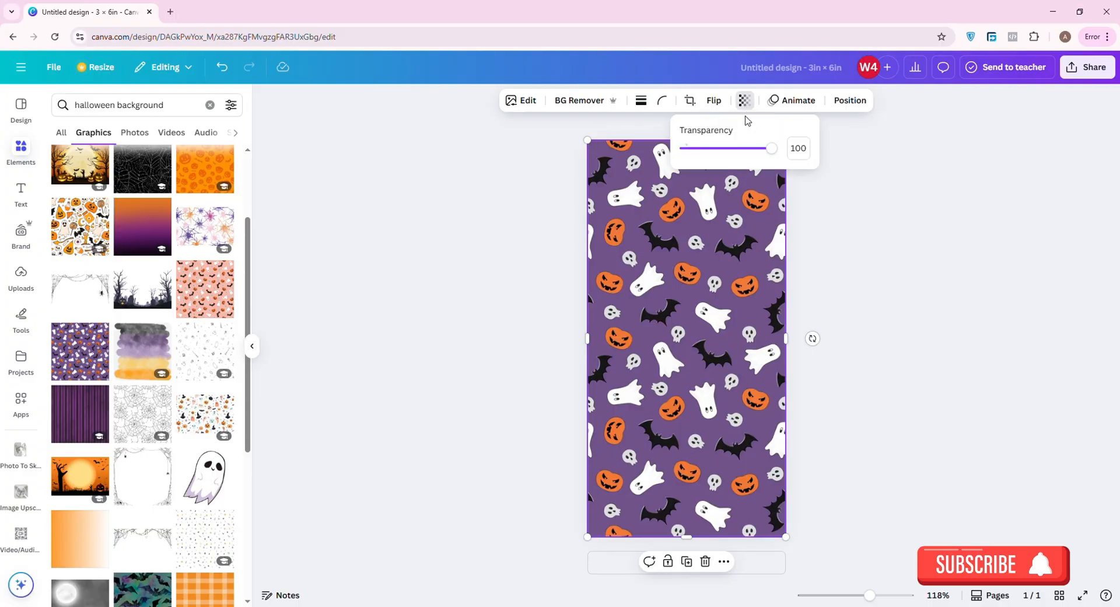
left_click_drag(775, 149, 747, 156)
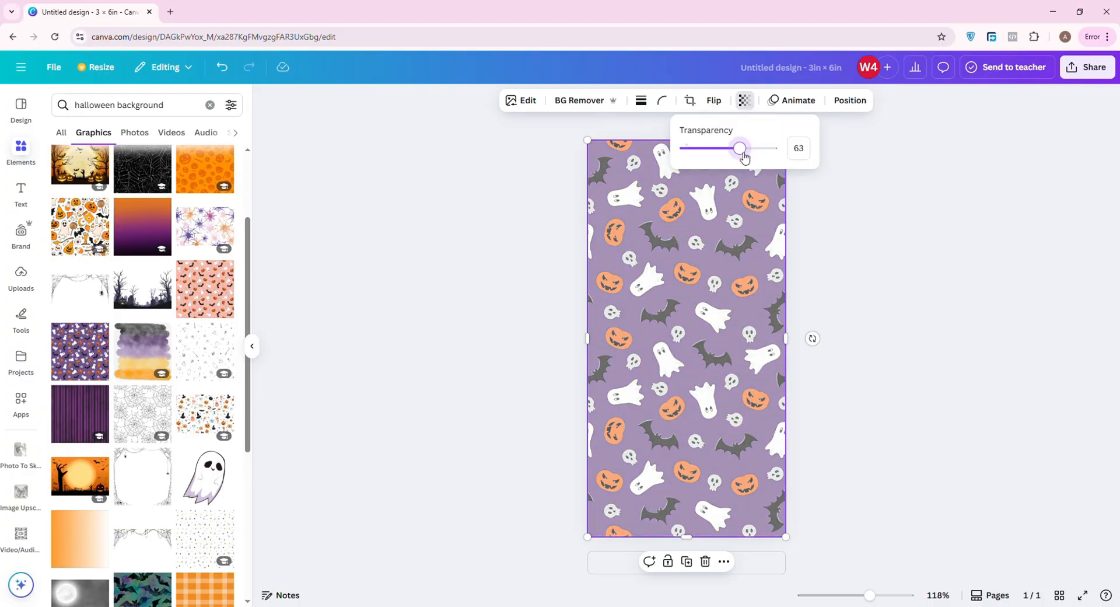
left_click(687, 347)
Add a rounded square shape and enlarge it into a tall rectangle centred on the page, leaving a patterned border.
left_click(23, 153)
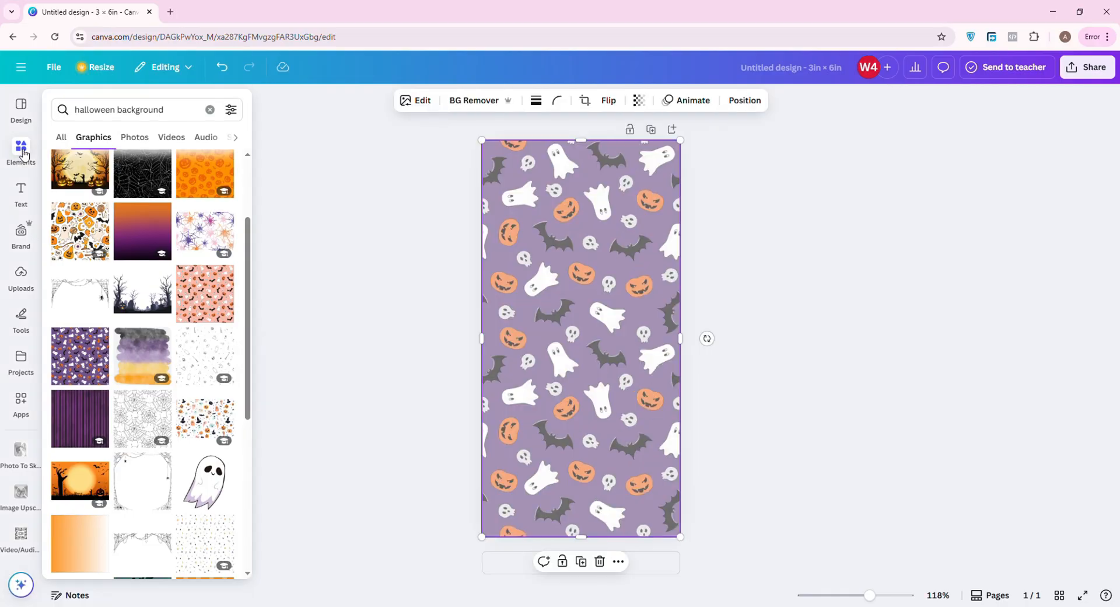
left_click(210, 109)
left_click(104, 279)
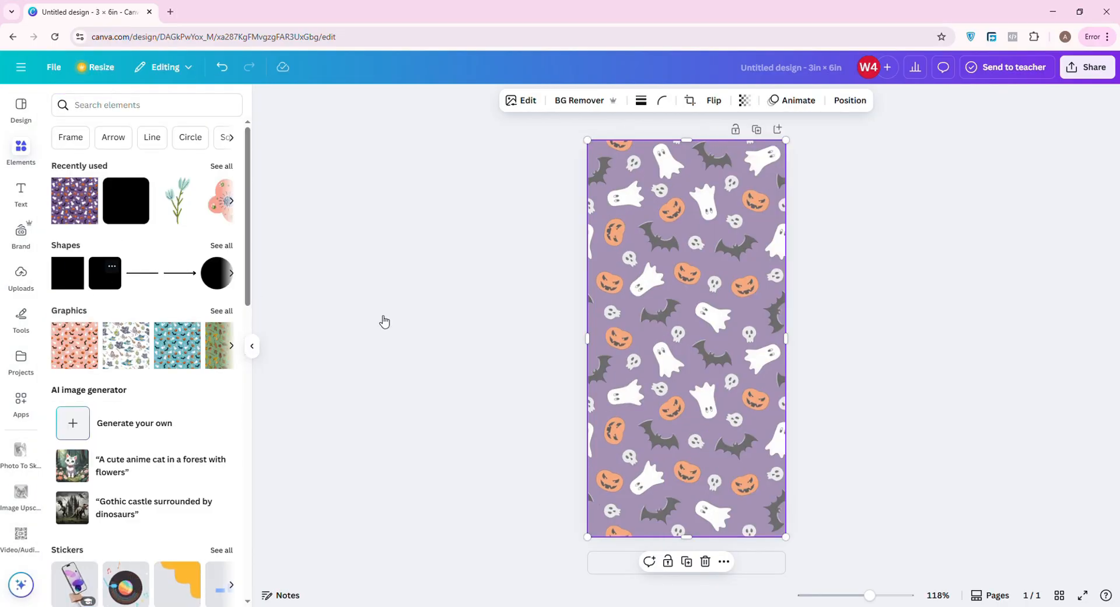
left_click(704, 418)
left_click_drag(693, 358, 770, 460)
left_click(688, 479)
left_click(670, 370)
Recolour the rounded rectangle with the orange taken from the background's photo colours.
left_click(418, 100)
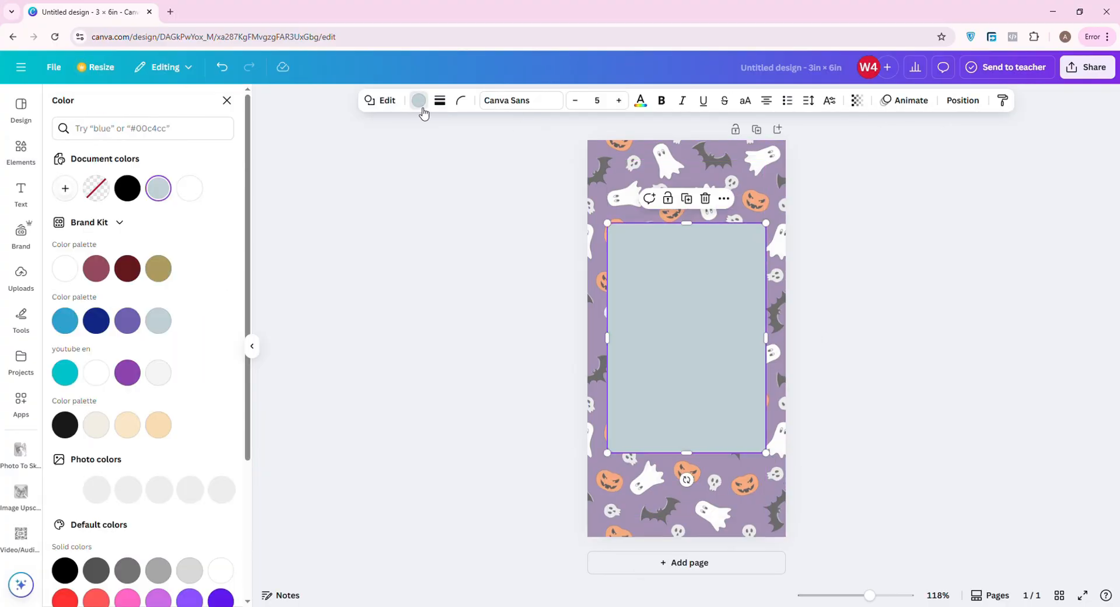
left_click(191, 490)
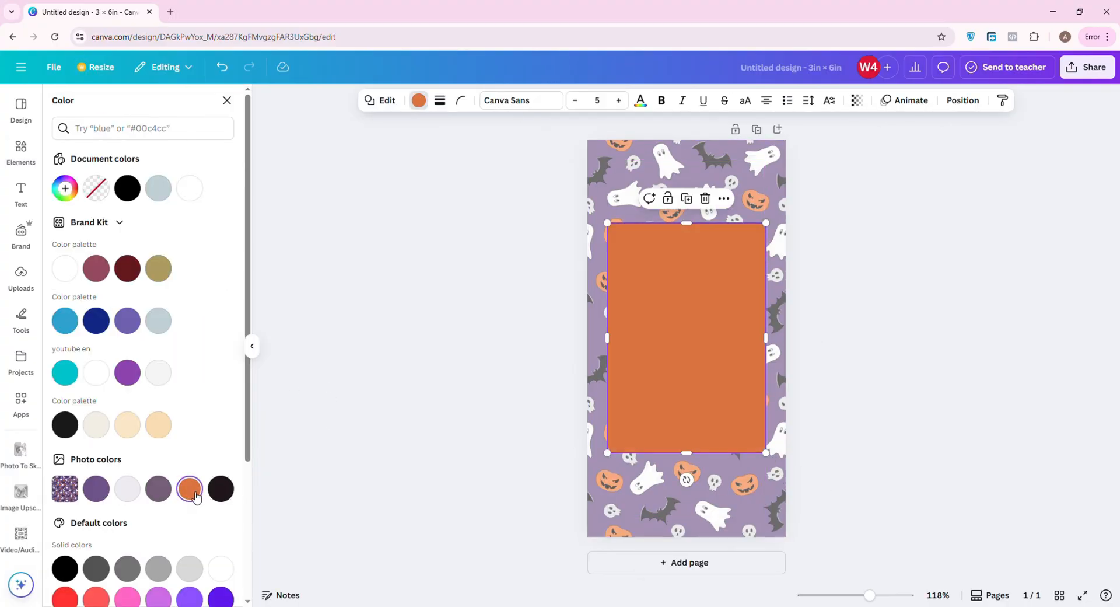
left_click(589, 454)
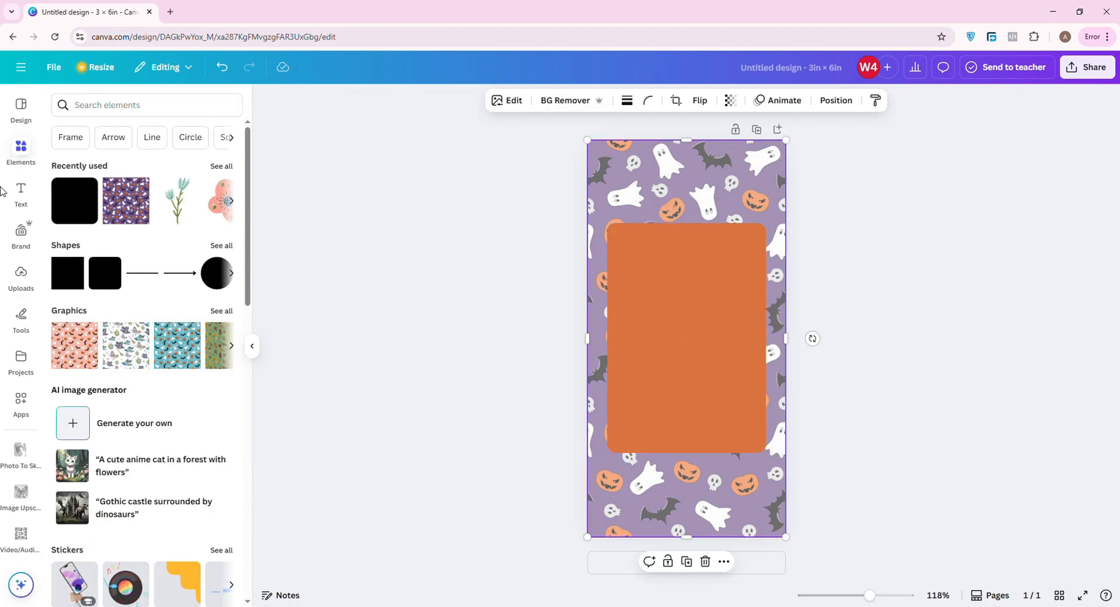
Add a heading reading "OCTOBER 2025" over the orange rectangle.
left_click(21, 192)
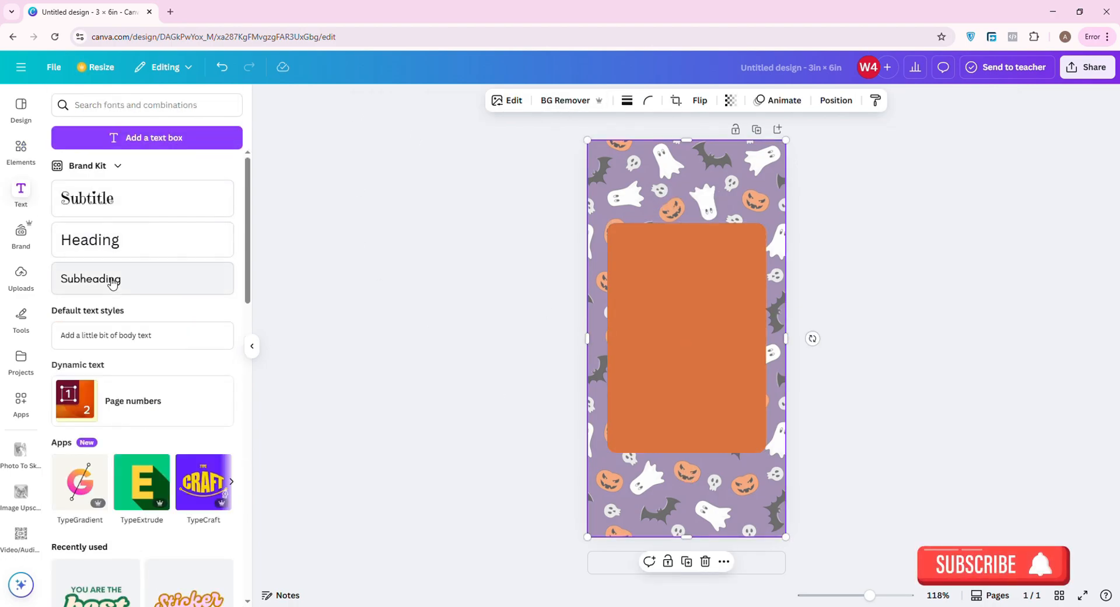
left_click(115, 247)
type("O")
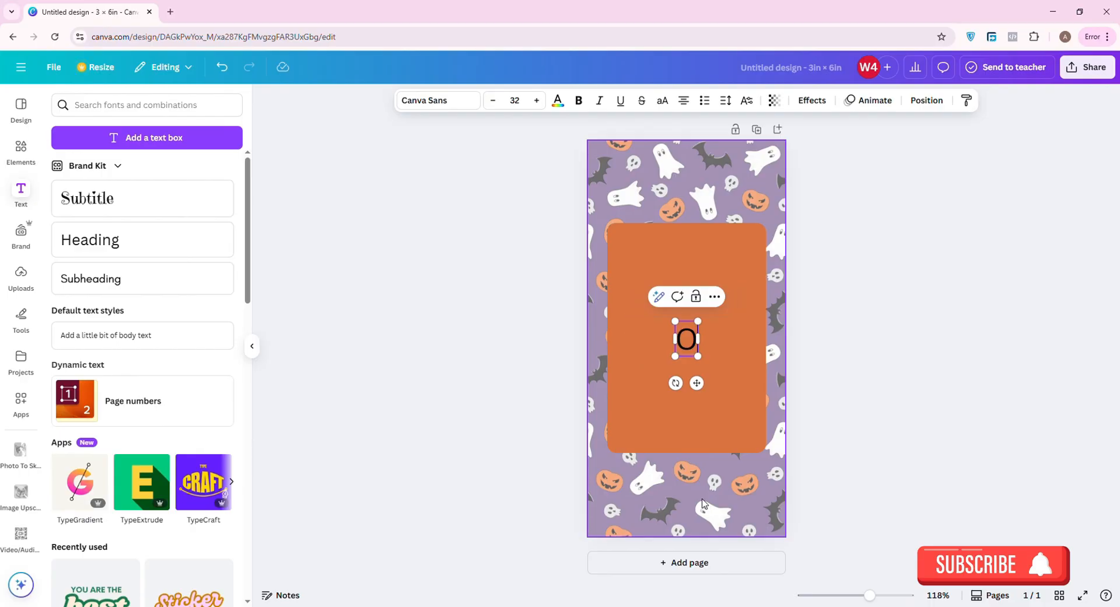
type("CTOBER")
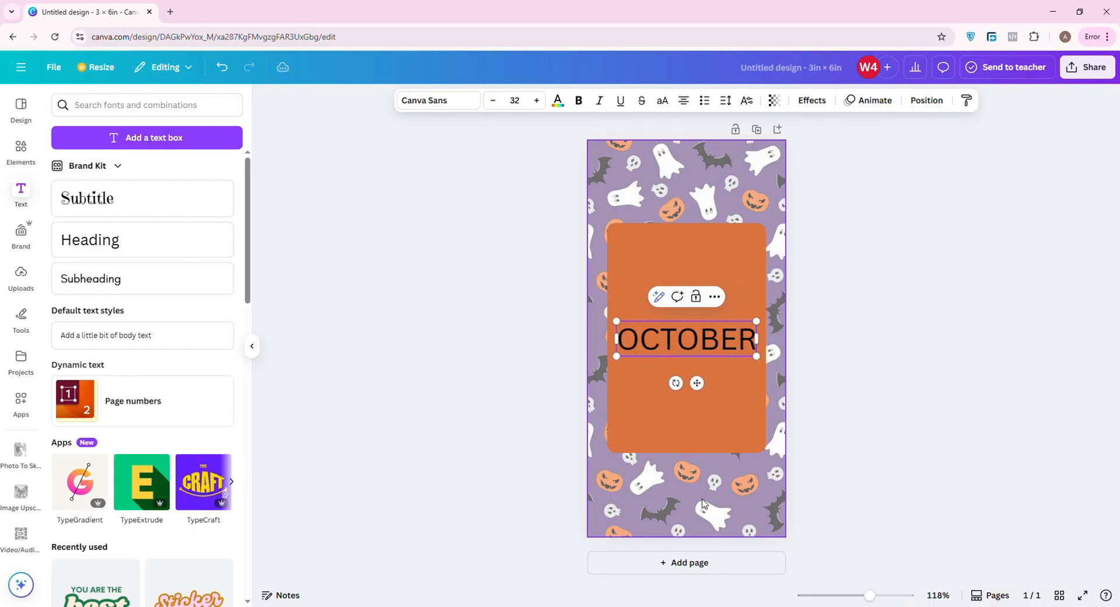
type(" 2025")
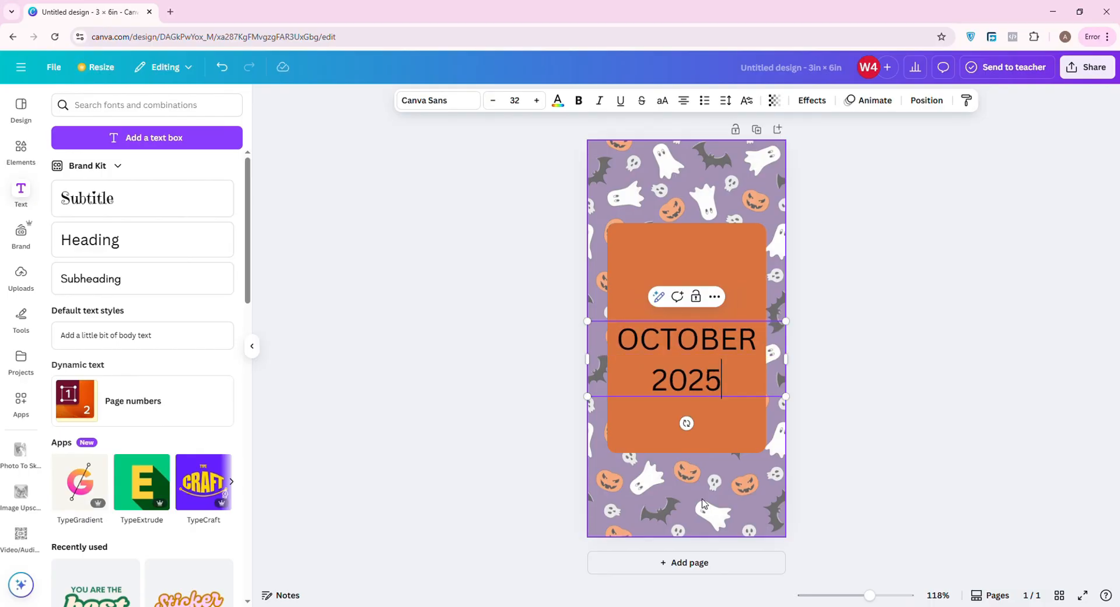
Change the "OCTOBER 2025" title's font to Gagalin and its size to 30.
triple_click(678, 367)
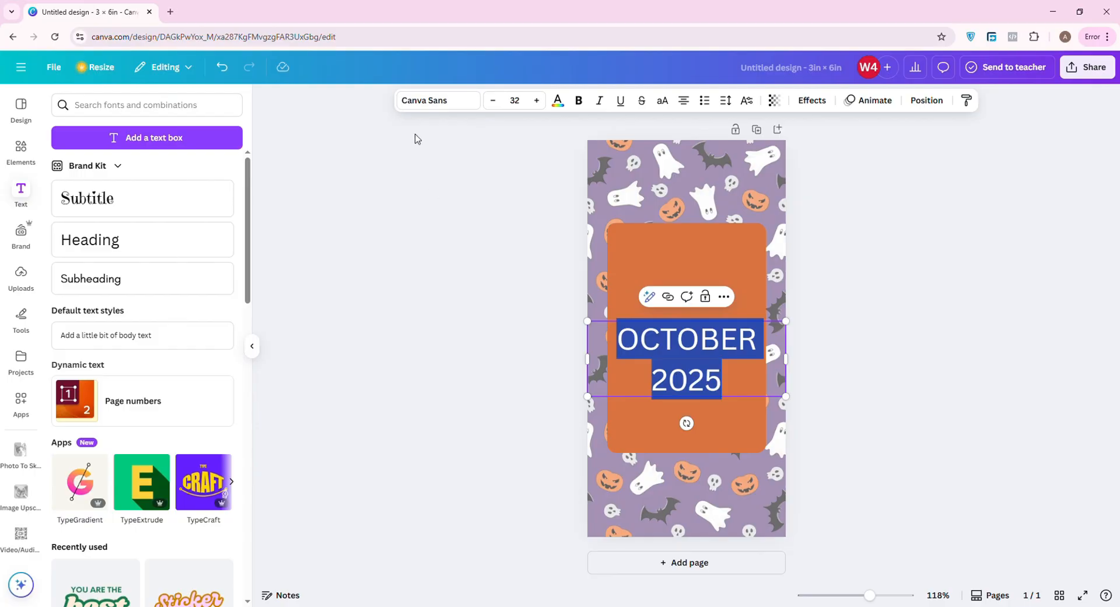
left_click(425, 100)
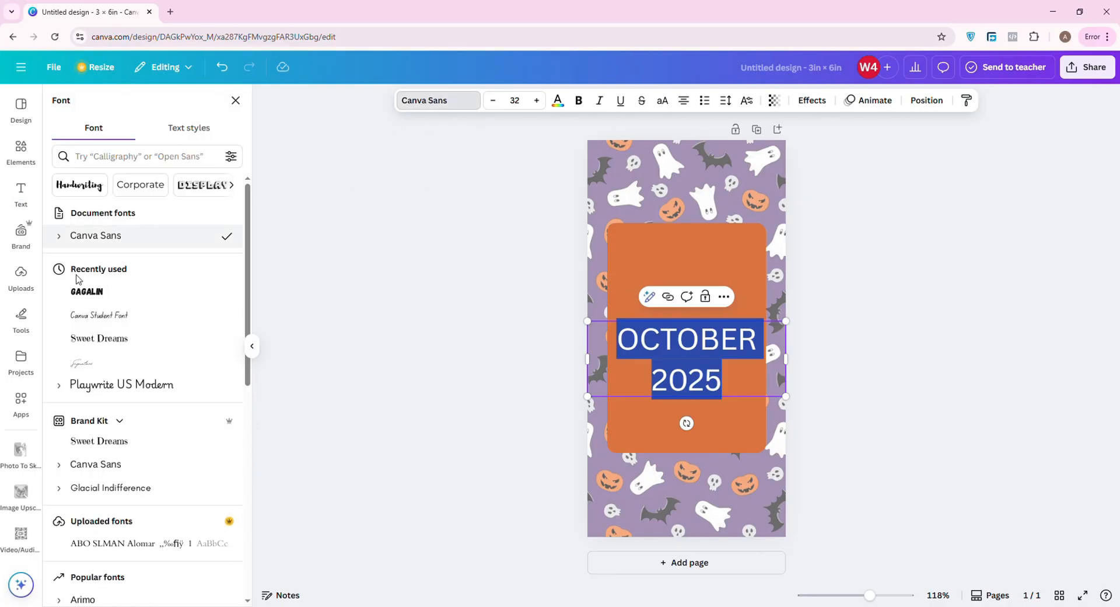
left_click(92, 292)
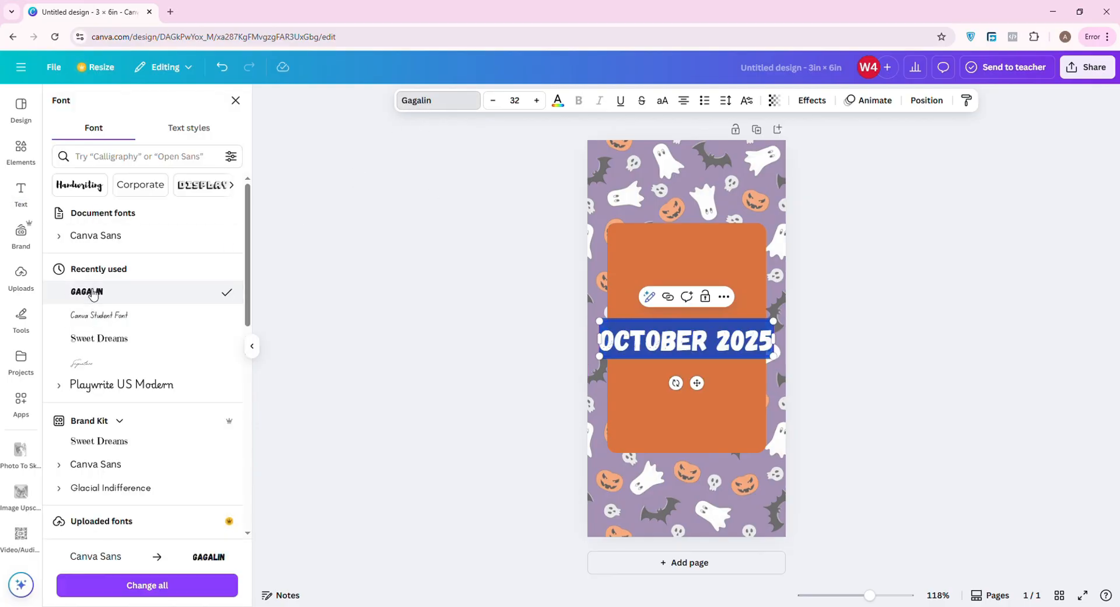
left_click(497, 103)
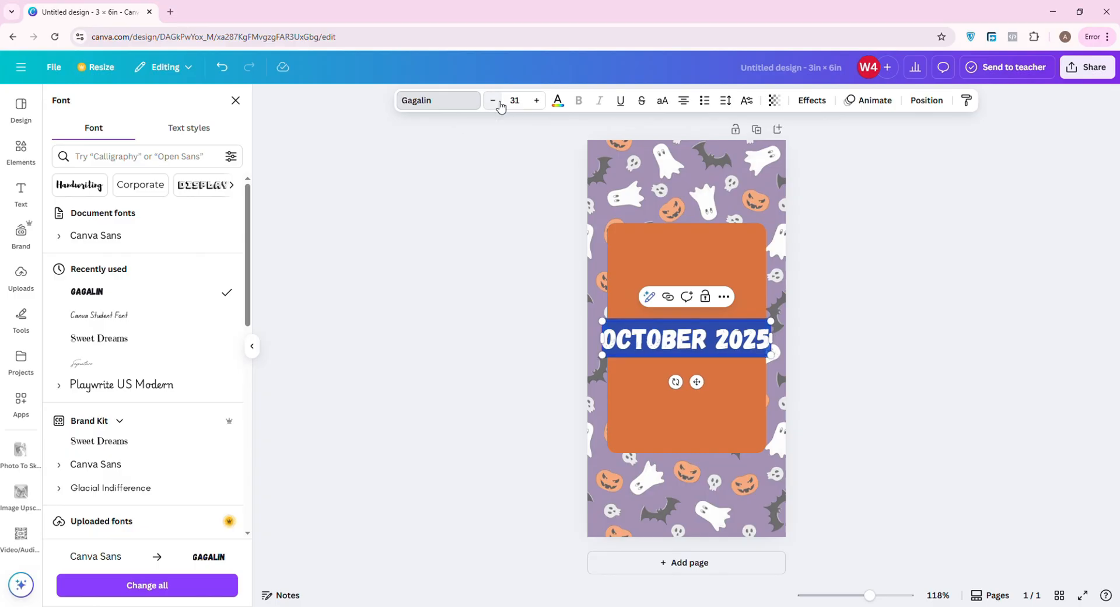
left_click(499, 103)
Try placing "2025" on a second line at font size 28, and undo the size change.
left_click(714, 341)
key("Return")
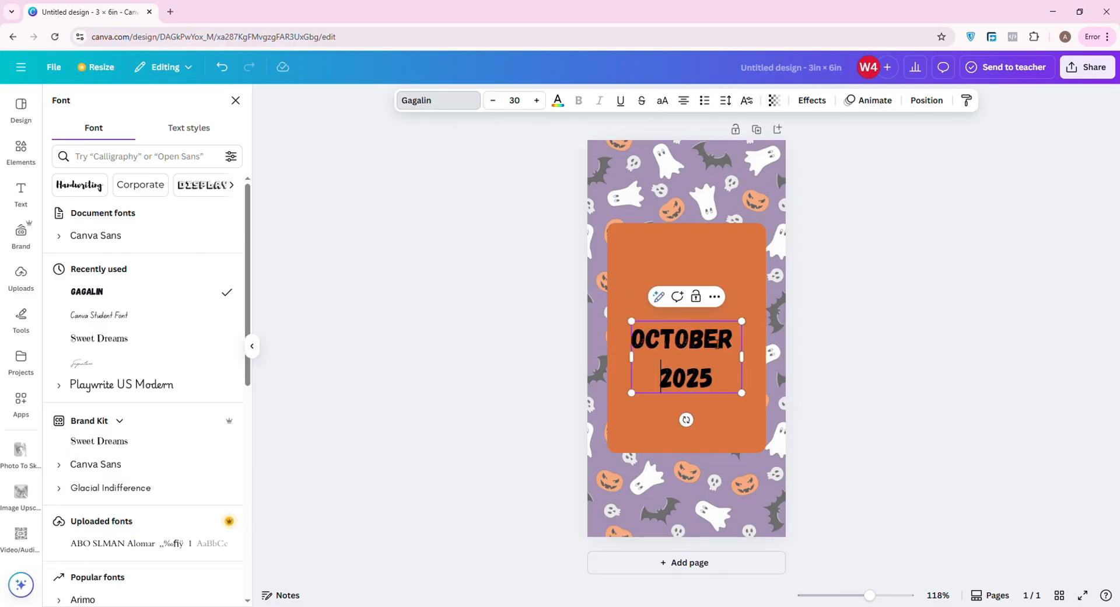
left_click(496, 103)
left_click(495, 102)
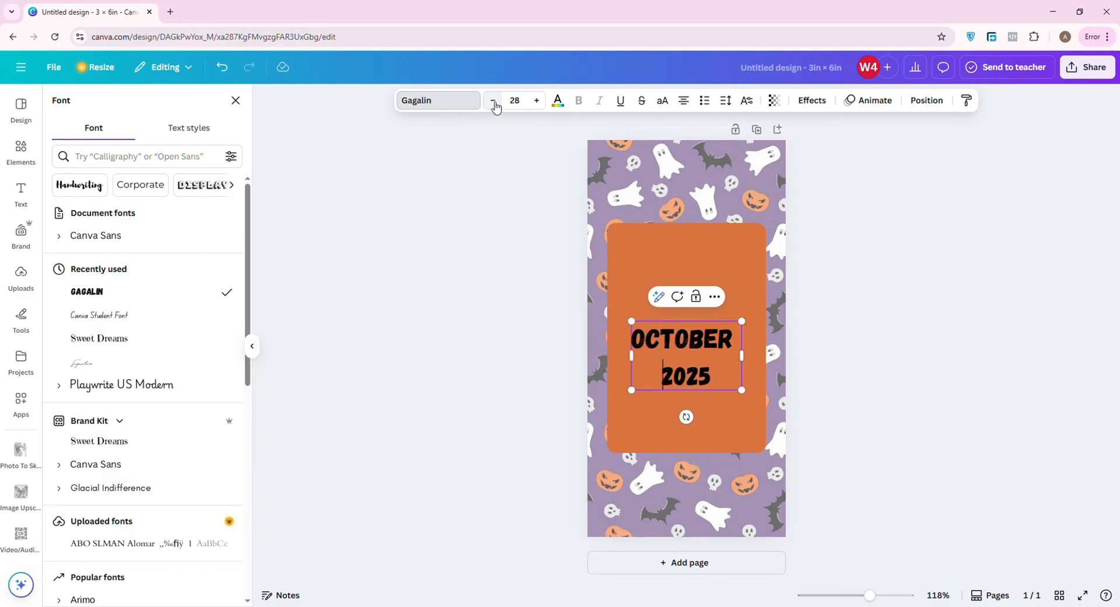
key("ctrl+z")
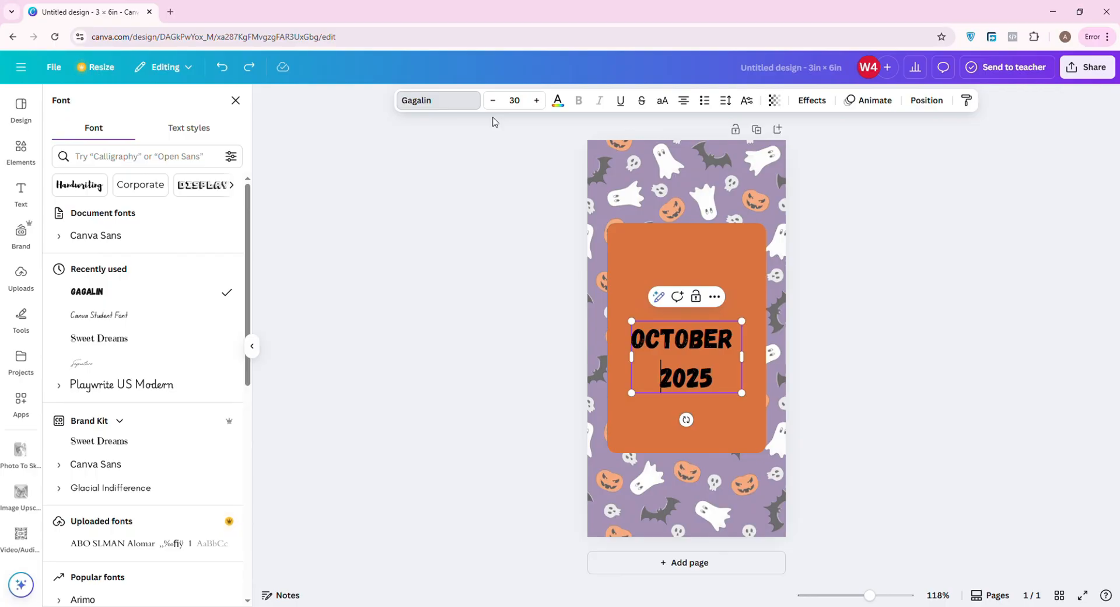
key("ctrl+z")
key("ctrl+y")
Set the whole title's font size to 26 and move it to the upper part of the orange rectangle.
key("ctrl+a")
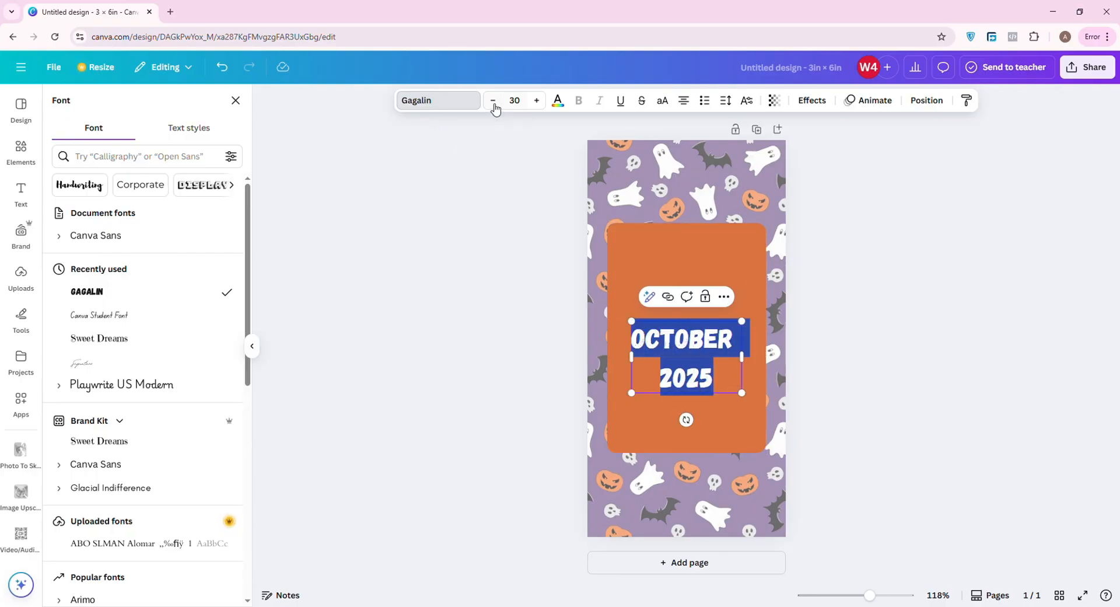
left_click(493, 101)
left_click(699, 416)
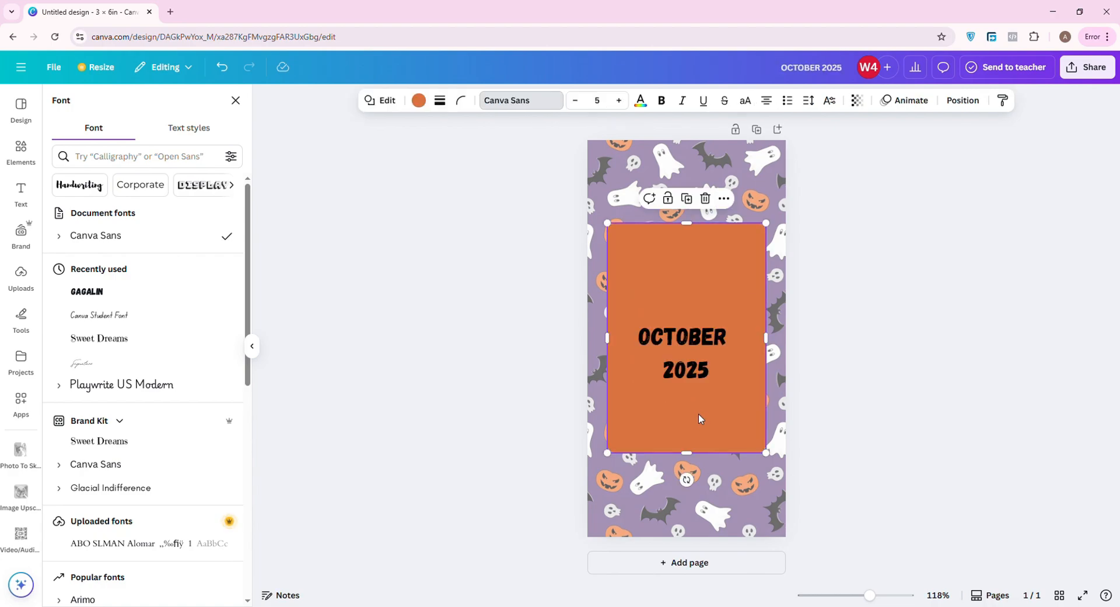
left_click_drag(699, 417, 700, 329)
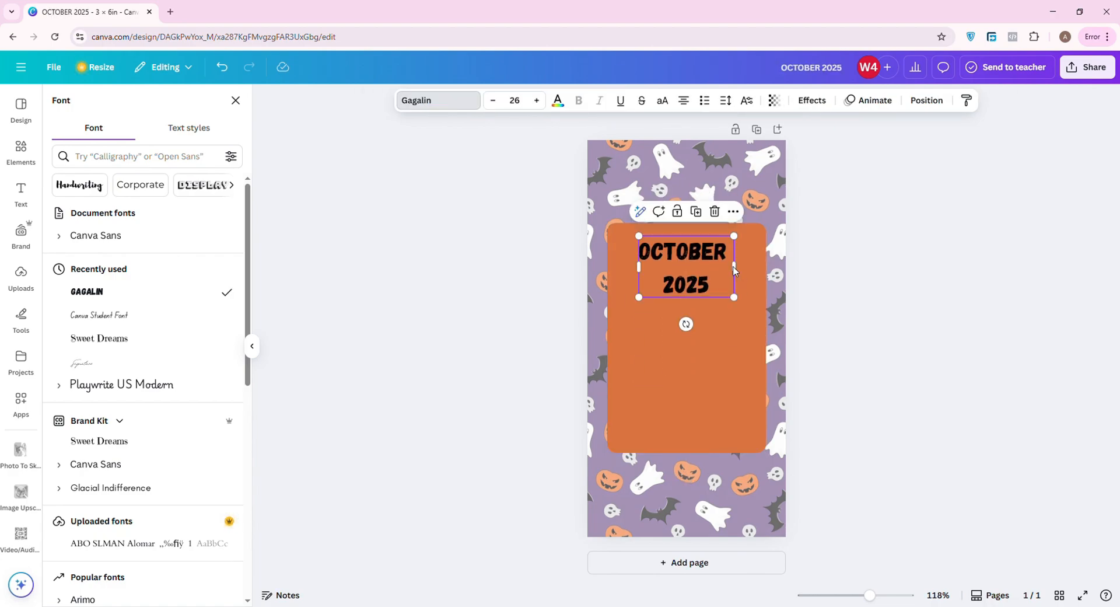
Widen the title's text box so "OCTOBER 2025" fits on one line, and centre it near the orange rectangle's upper edge.
left_click_drag(733, 267, 802, 267)
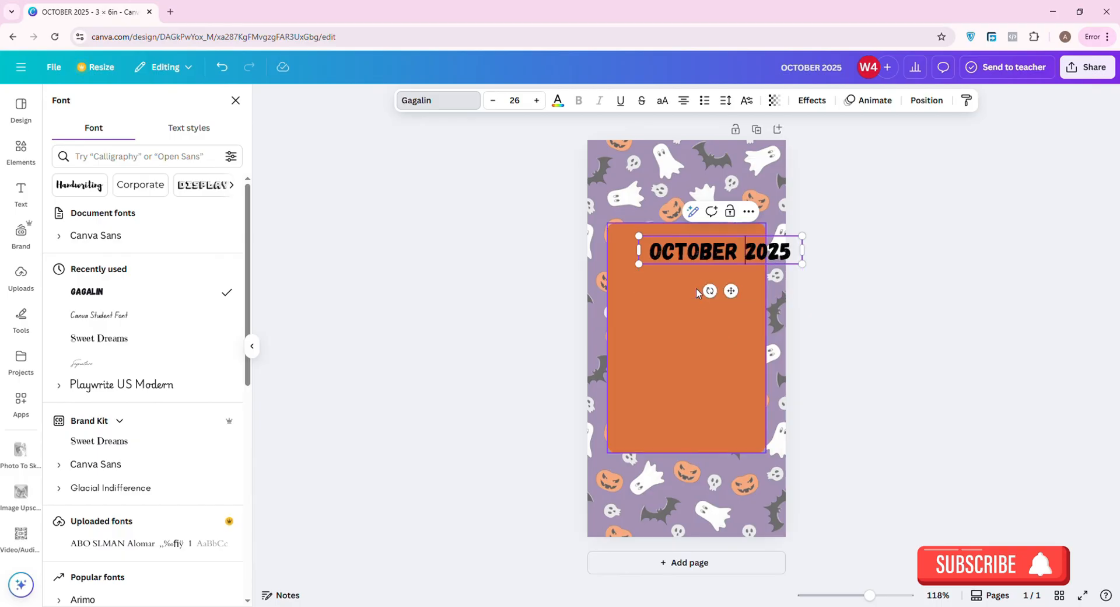
left_click(690, 284)
left_click_drag(705, 253, 683, 263)
key("ctrl+z")
left_click(701, 261)
left_click_drag(704, 403, 709, 405)
left_click(713, 493)
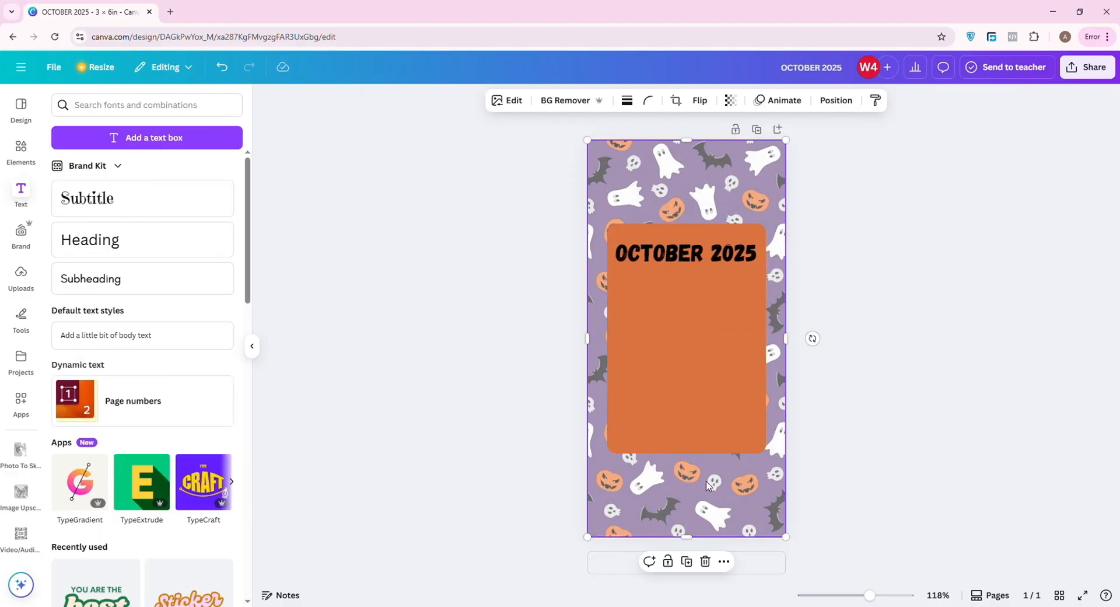
Change the "OCTOBER 2025" title's text colour to white.
left_click(668, 252)
left_click(667, 252)
left_click(557, 100)
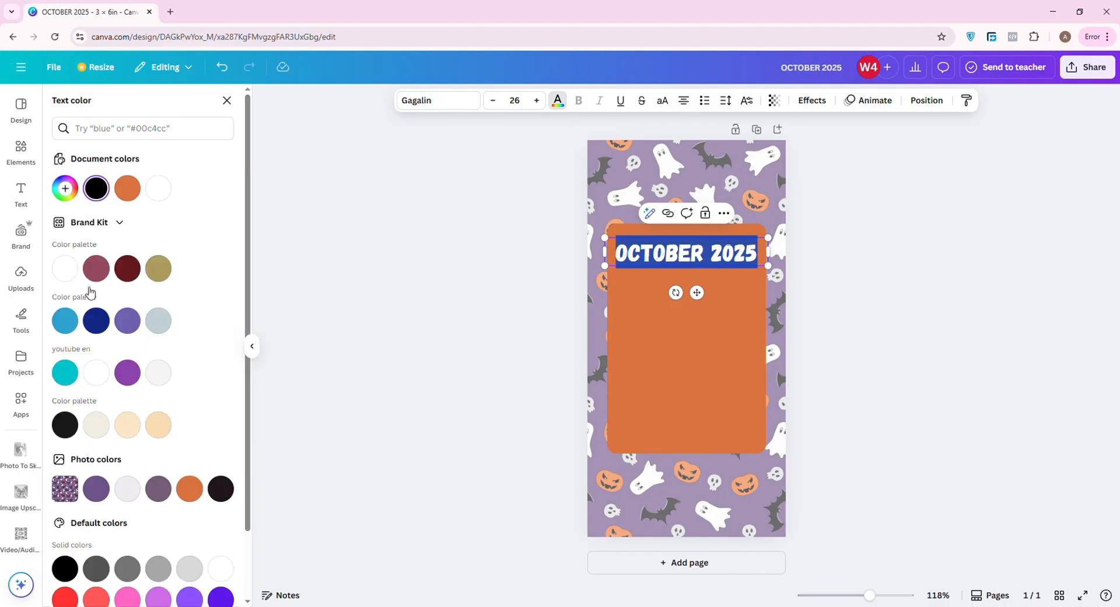
left_click(159, 187)
left_click(719, 478)
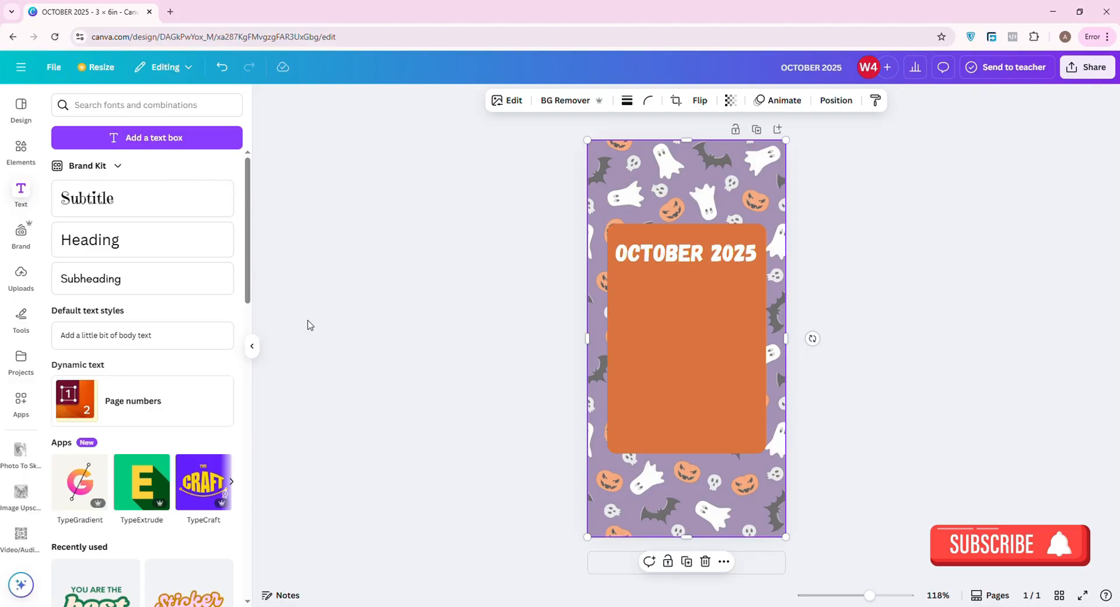
Add a new heading reading "SUN" just below the orange rectangle.
left_click(690, 343)
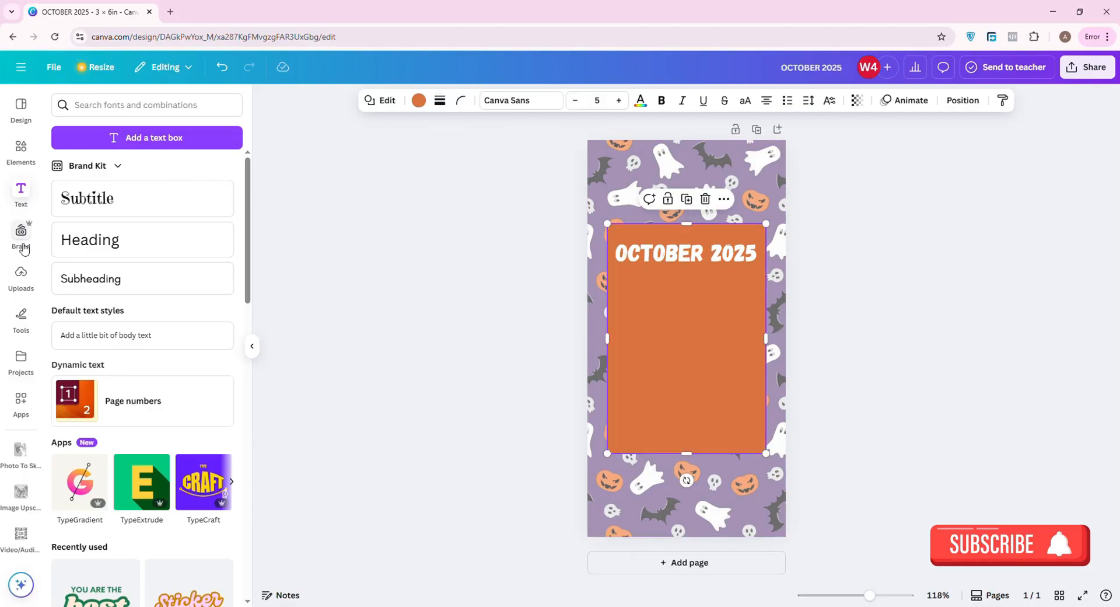
left_click(112, 248)
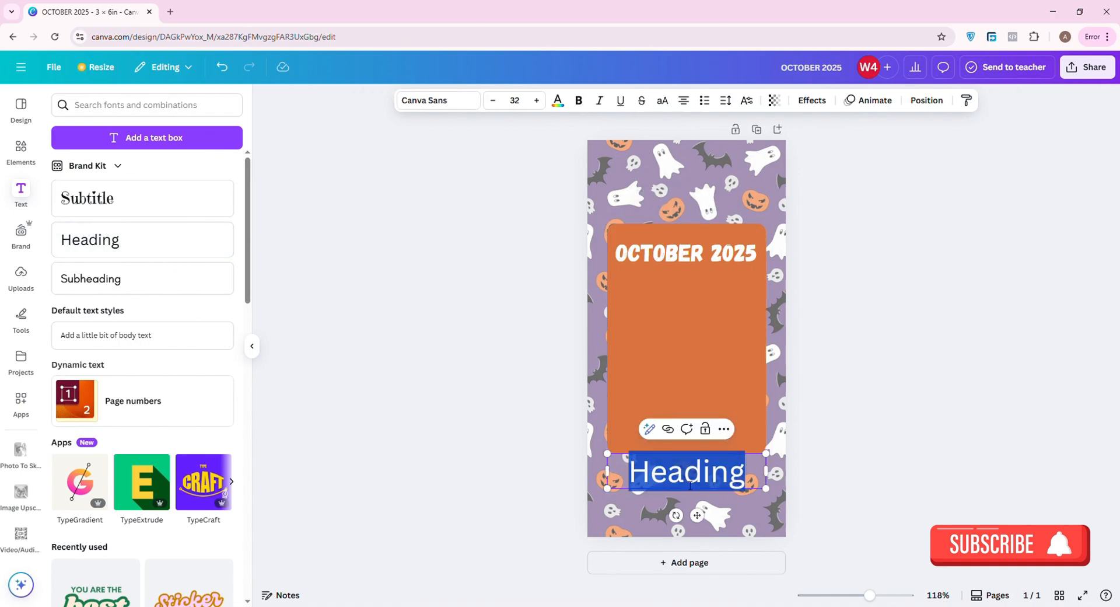
type("SUN")
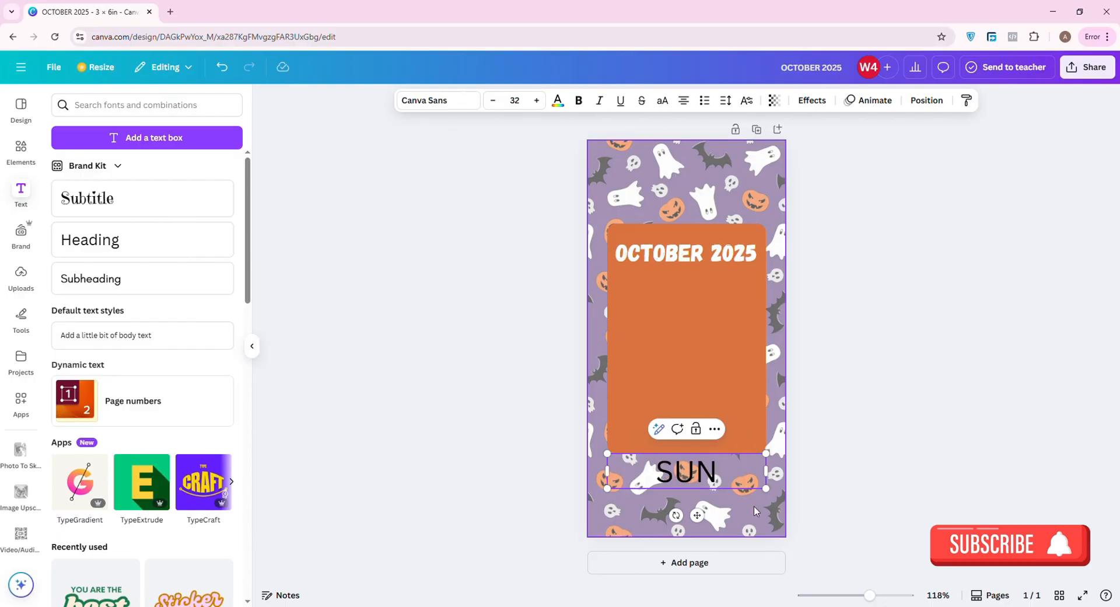
left_click(712, 519)
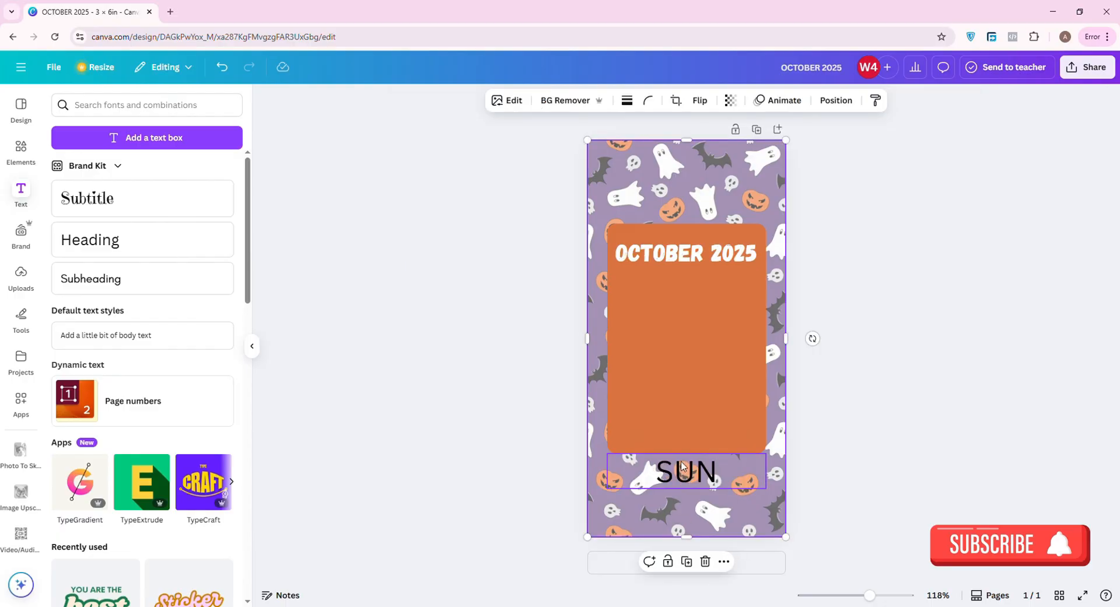
Move the "SUN" heading onto the orange rectangle just below the title and set its font size to 14.
left_click_drag(691, 479, 646, 289)
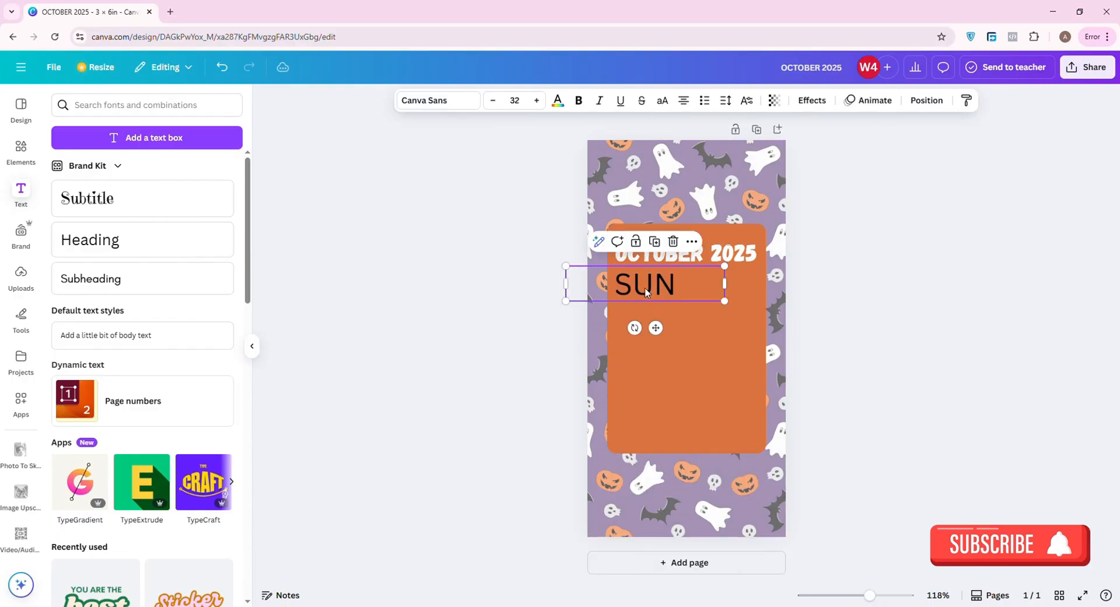
double_click(646, 289)
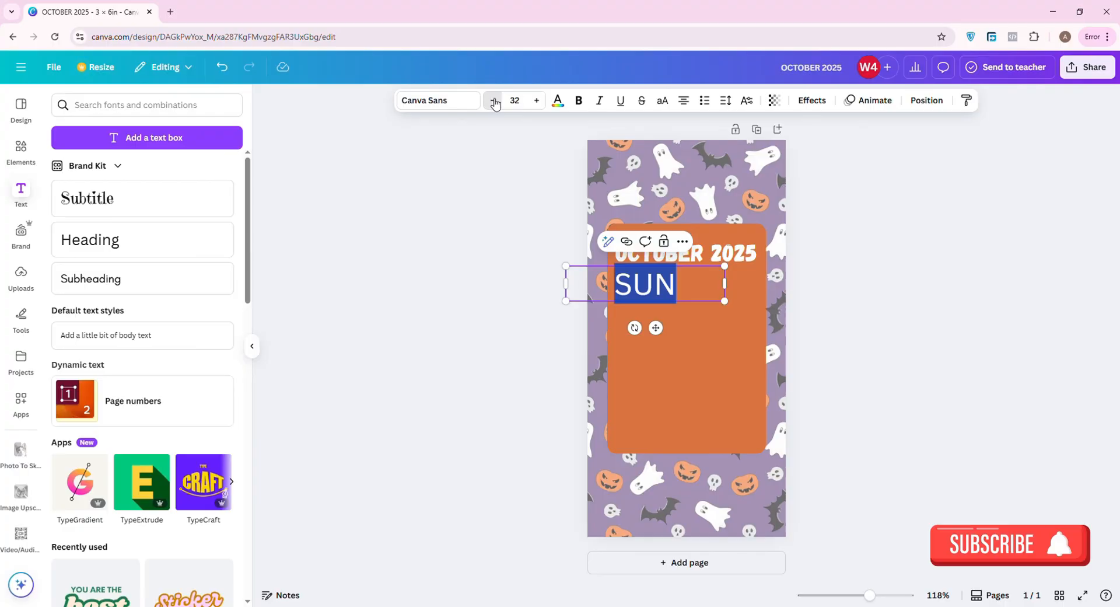
left_click_drag(495, 102, 494, 103)
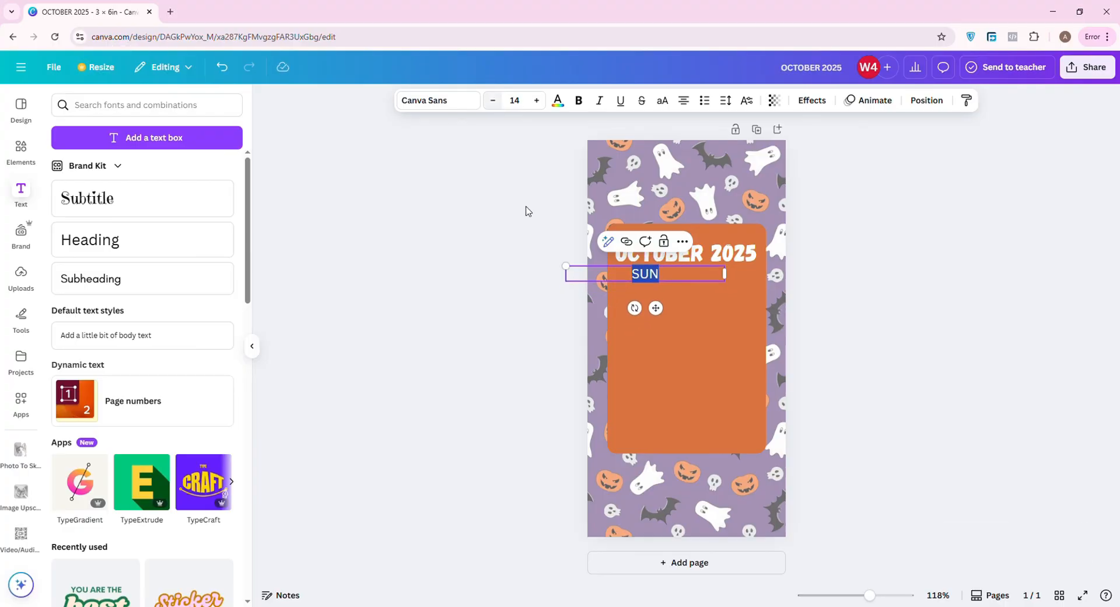
left_click(670, 359)
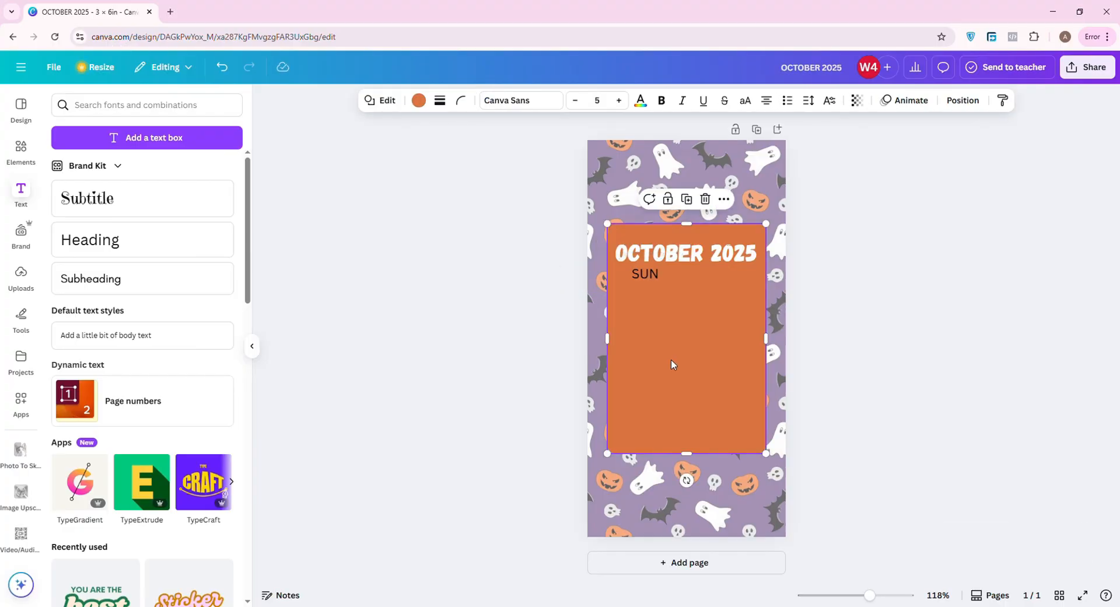
Narrow the "SUN" text box to fit its text and place it under the start of the title.
left_click_drag(634, 278, 633, 283)
left_click(642, 272)
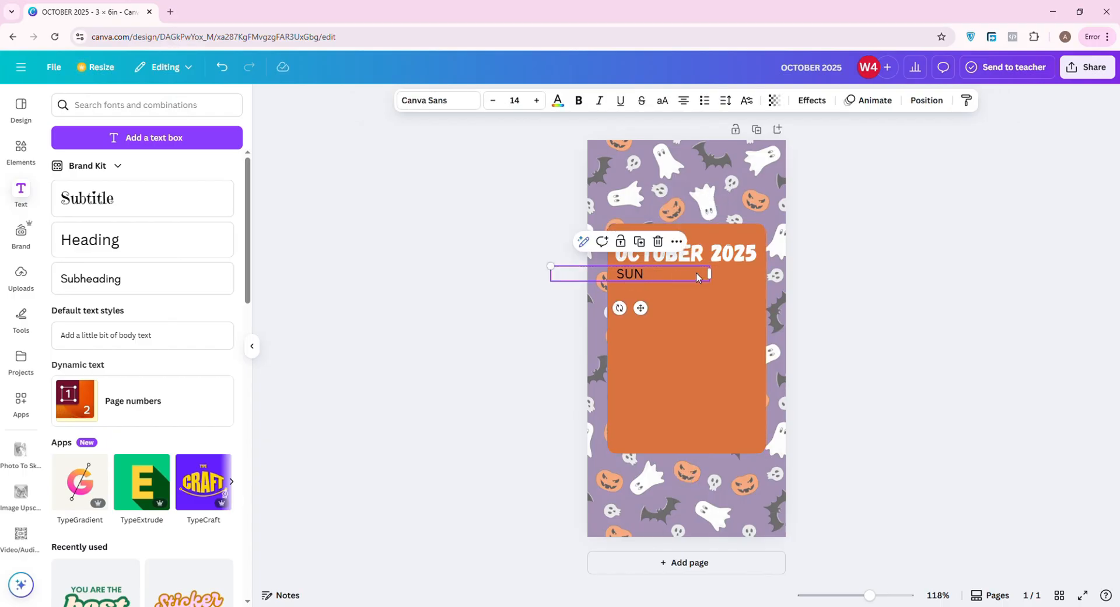
left_click_drag(717, 278, 637, 287)
Change the "SUN" label's text colour to white.
double_click(628, 279)
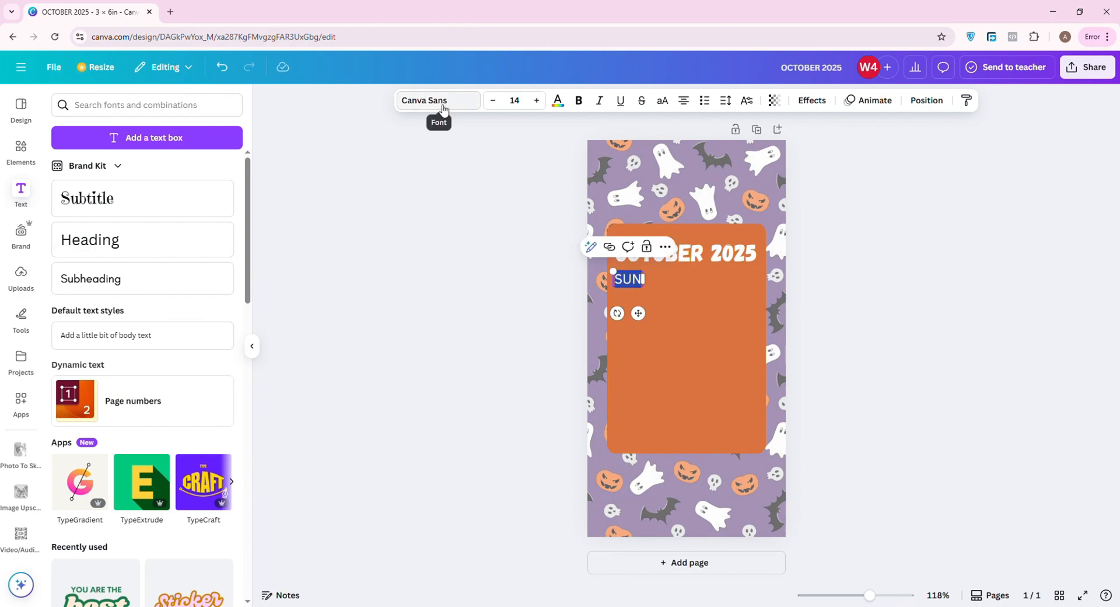
left_click(557, 100)
left_click(160, 190)
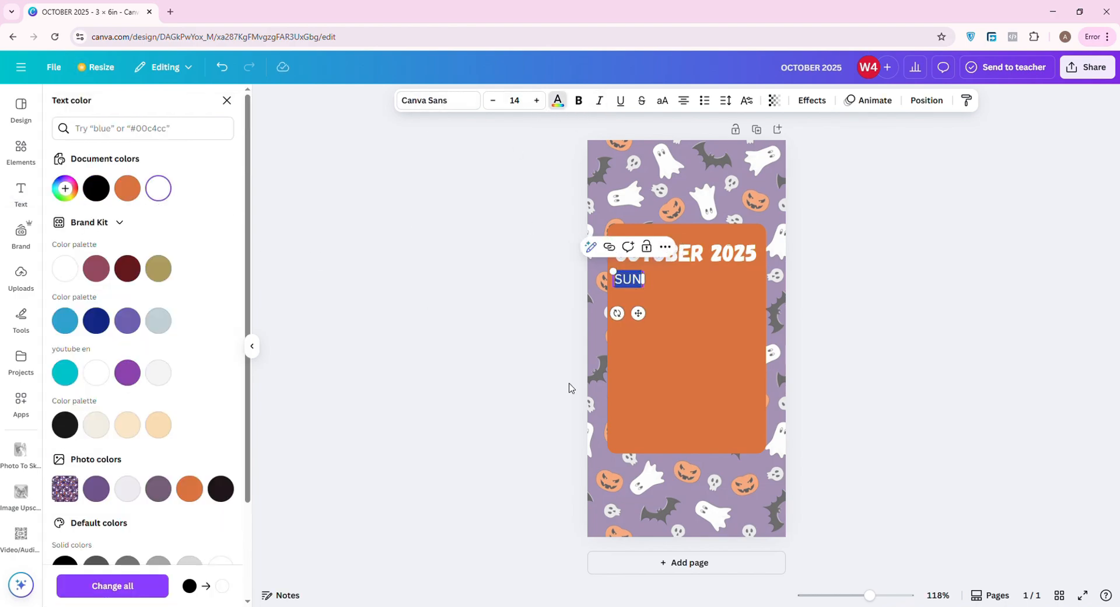
left_click(709, 350)
Duplicate the white "SUN" label below the title as the basis for the other weekday labels.
left_click(629, 284)
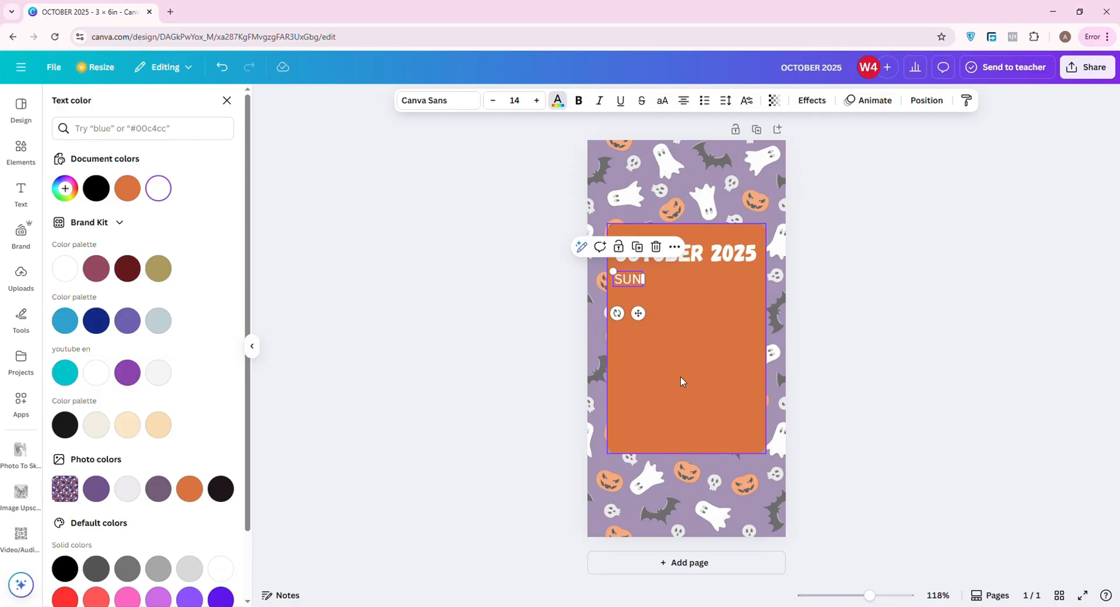
key("Delete")
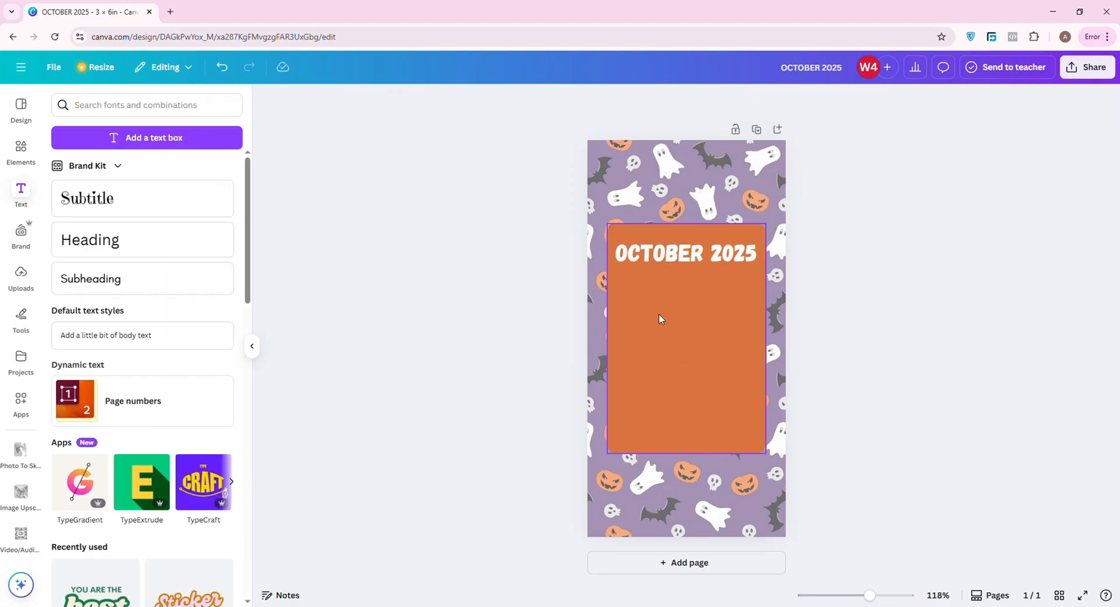
key("ctrl+z")
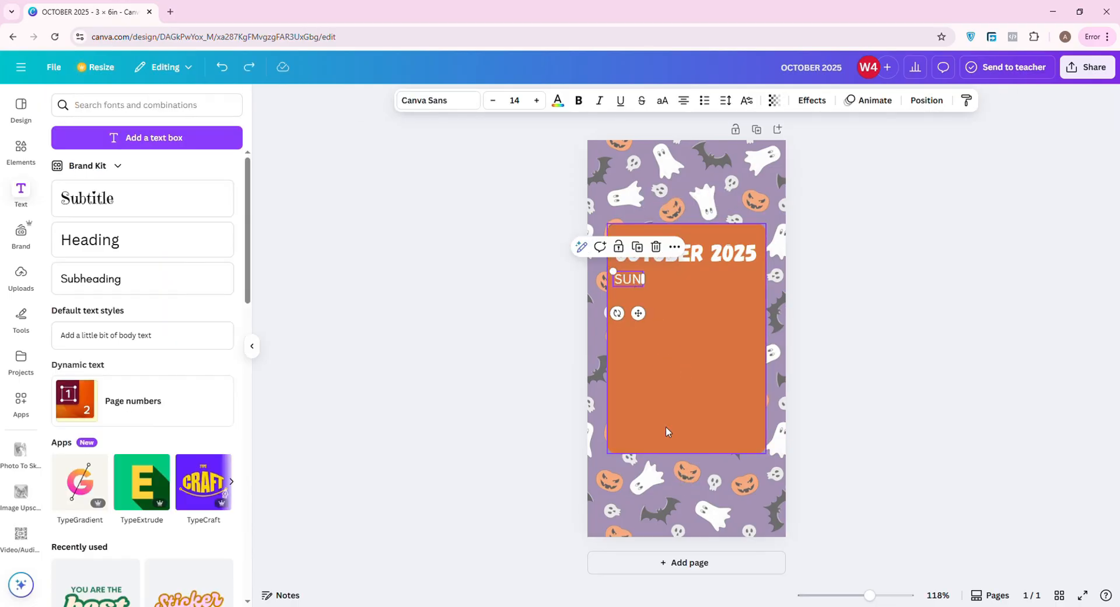
key("ctrl+d")
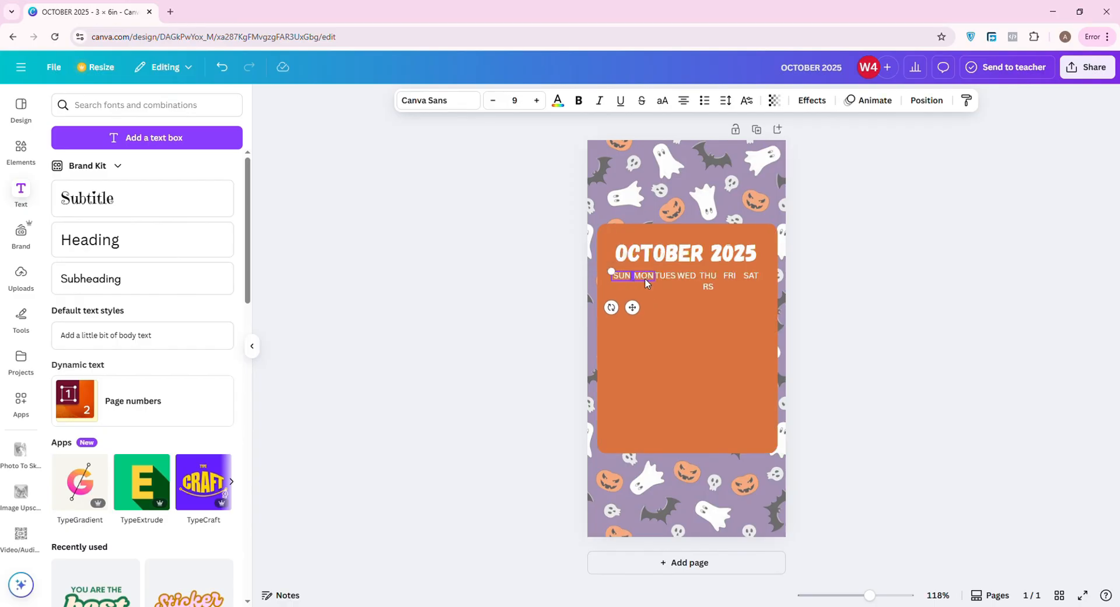
Select all seven weekday labels from "SUN" to "SAT" and widen their boxes together to spread the row across the orange rectangle.
left_click(645, 279, "shift")
left_click(663, 278, "shift")
left_click(686, 276, "shift")
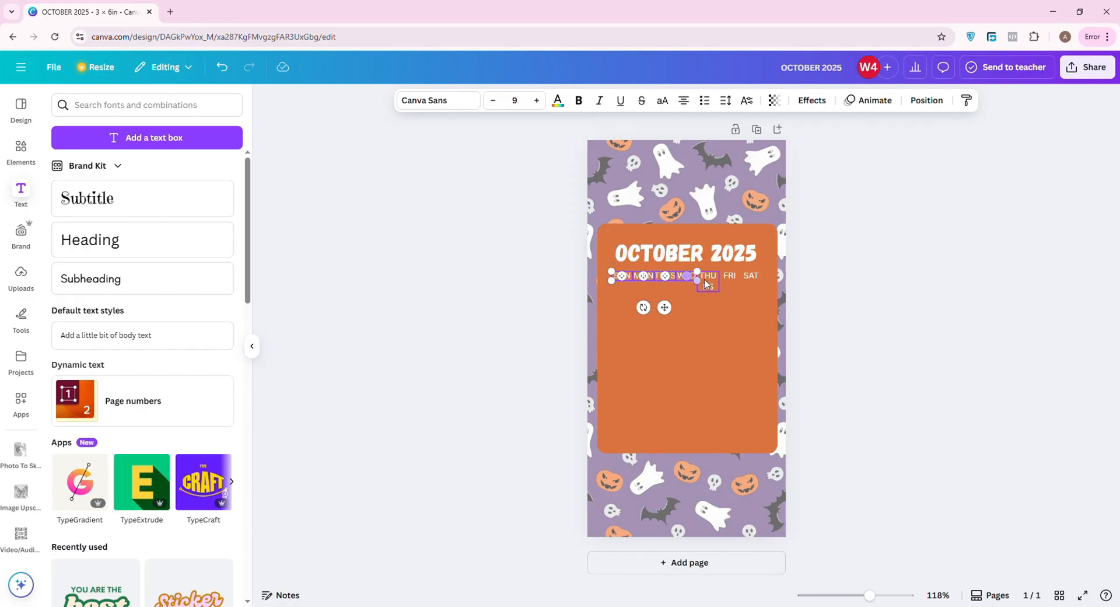
left_click(706, 283, "shift")
left_click(727, 278, "shift")
left_click(751, 277, "shift")
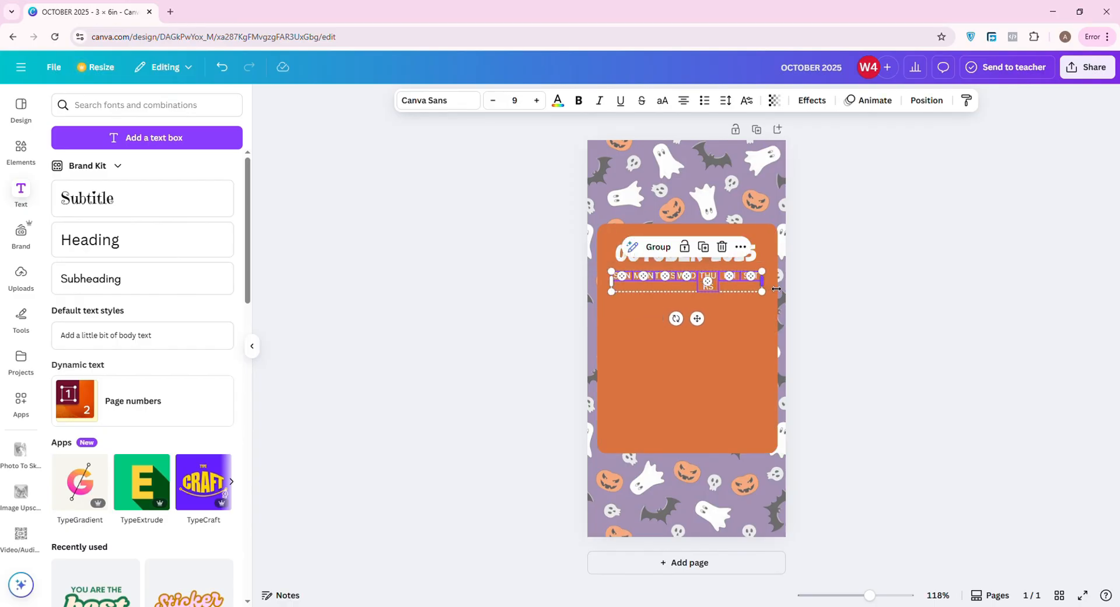
left_click_drag(776, 289, 792, 289)
left_click_drag(620, 287, 605, 281)
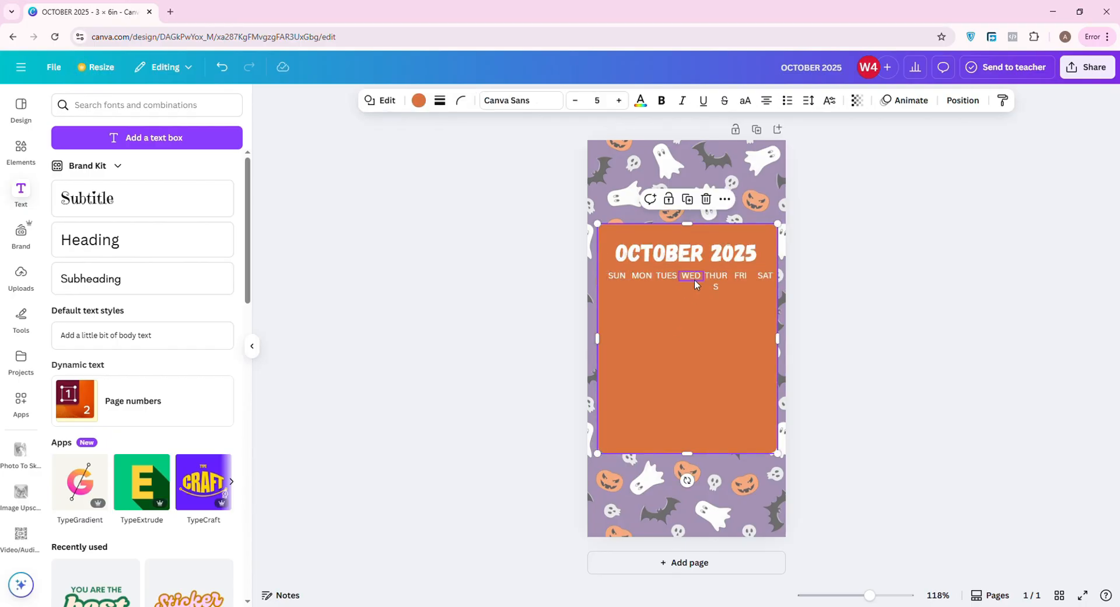
Widen the "THURS" text box so the word fits on one line.
left_click(713, 282)
left_click_drag(729, 284, 733, 283)
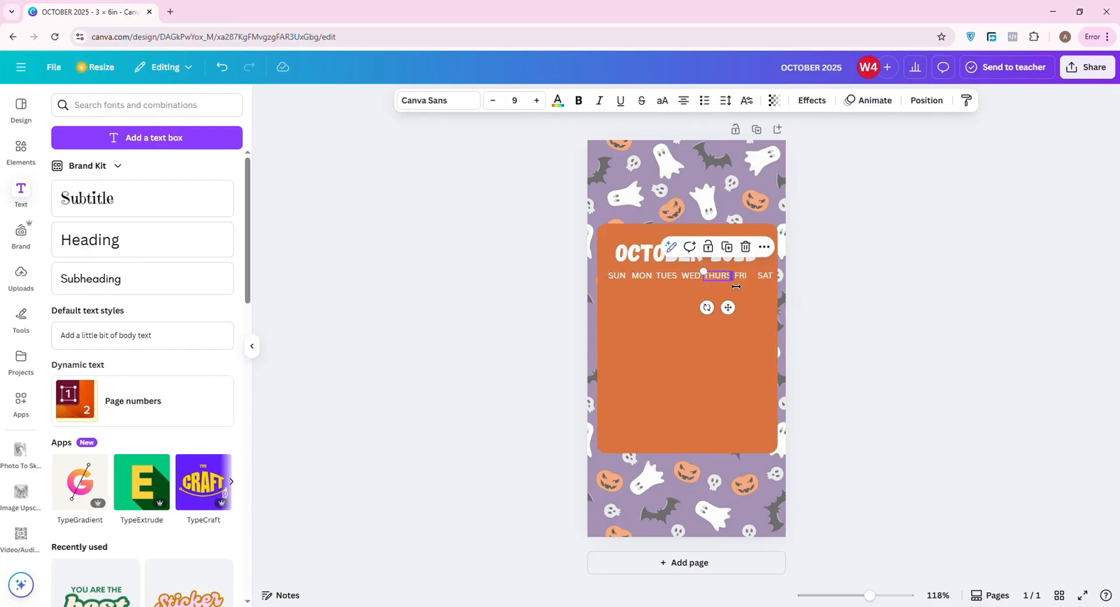
left_click(740, 335)
Shift all seven weekday labels slightly left to centre the row, and move "FRI" a little right to even its spacing.
left_click(616, 276)
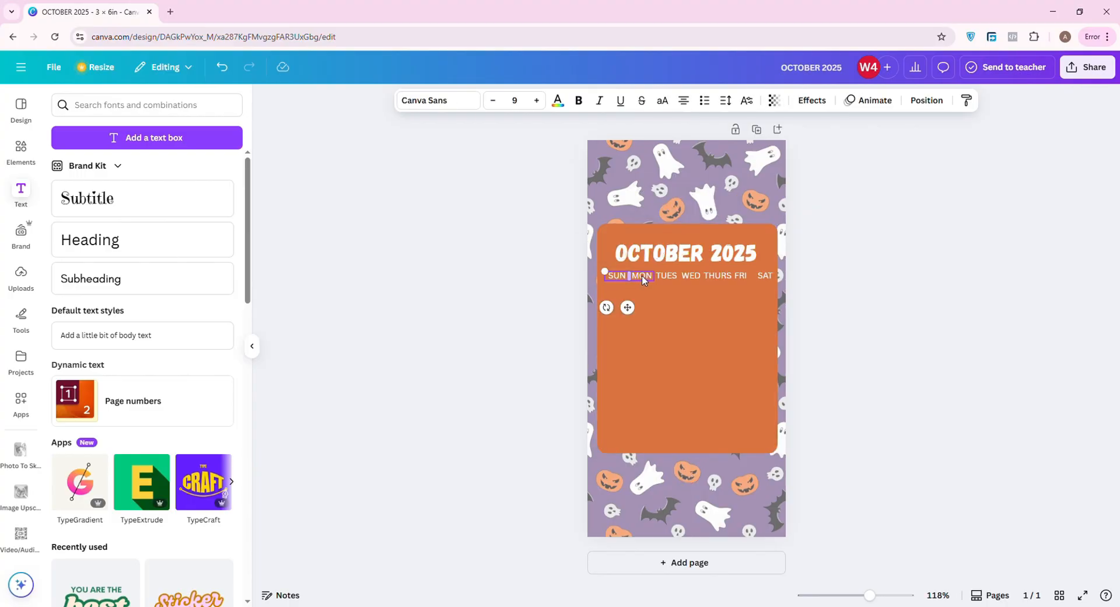
left_click(641, 274, "shift")
left_click(666, 275, "shift")
left_click(692, 279, "shift")
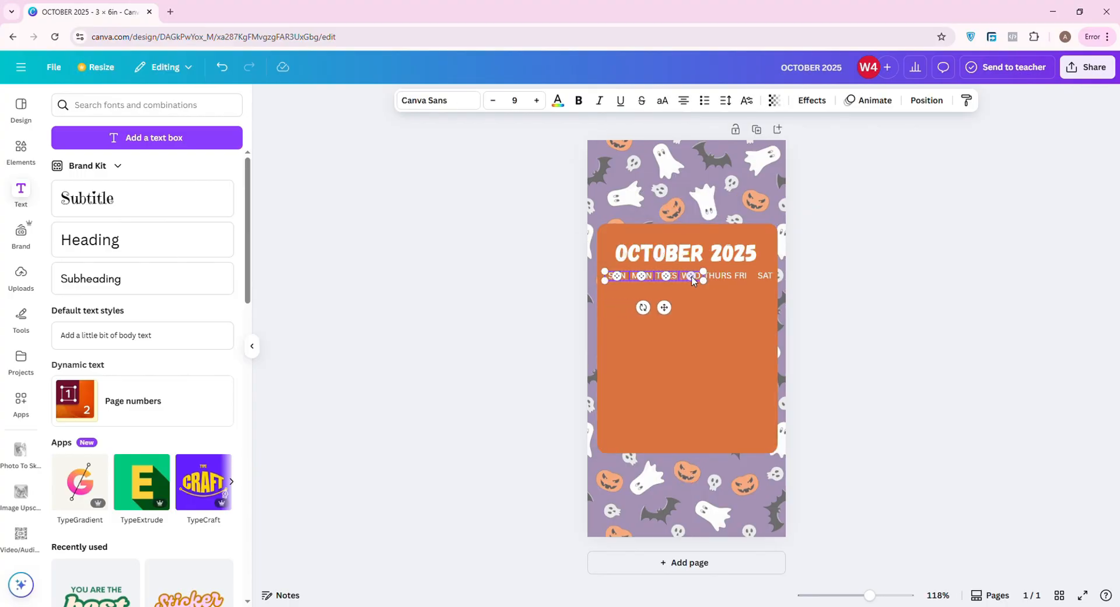
left_click(760, 277, "shift")
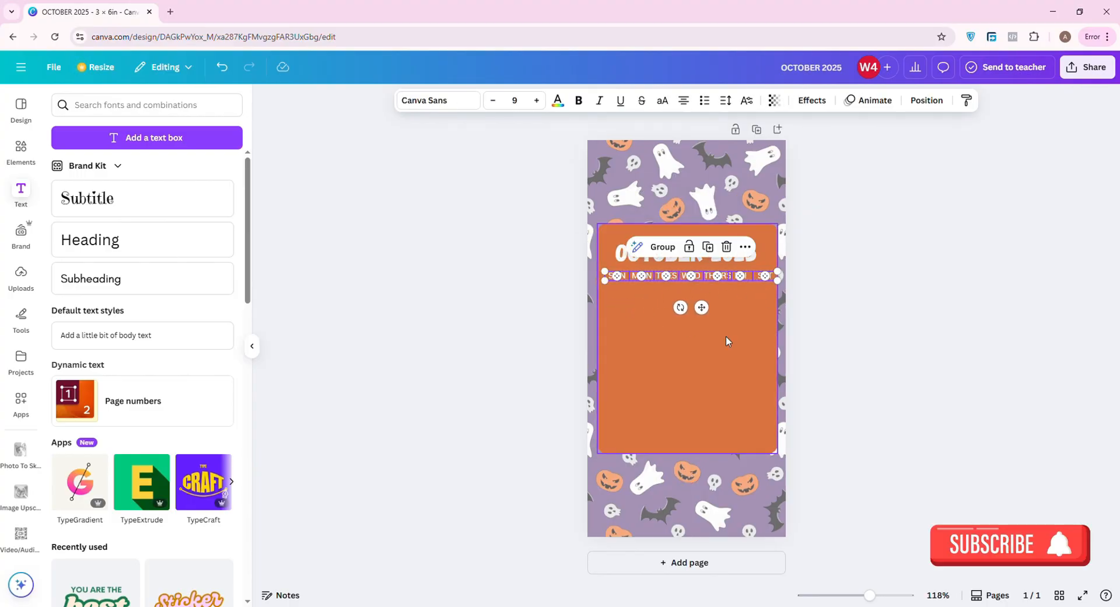
key("Left")
key("Left")
key("Right")
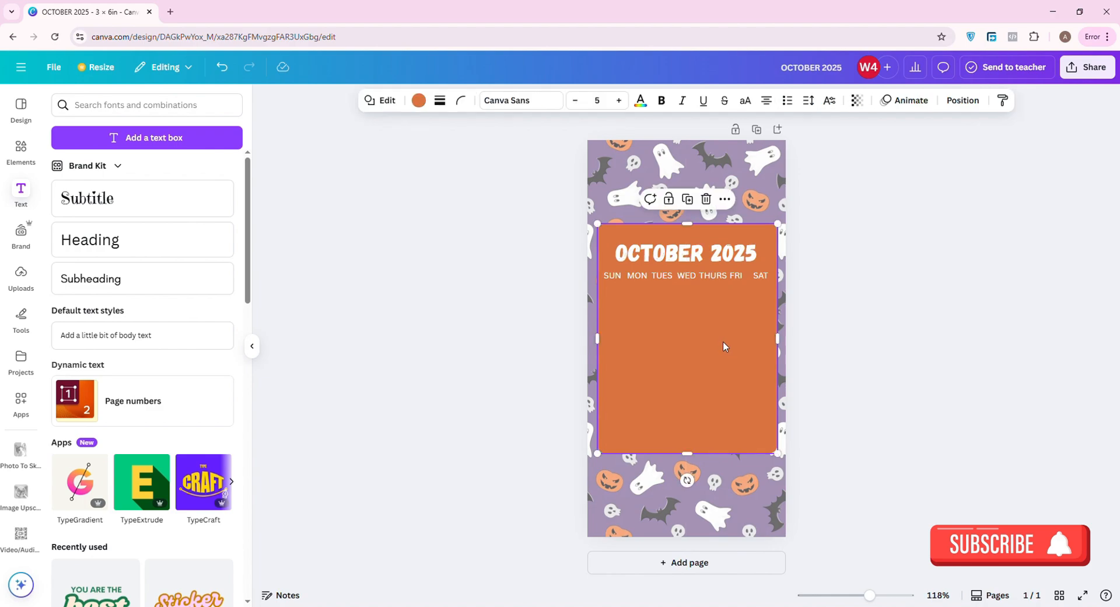
left_click(736, 275)
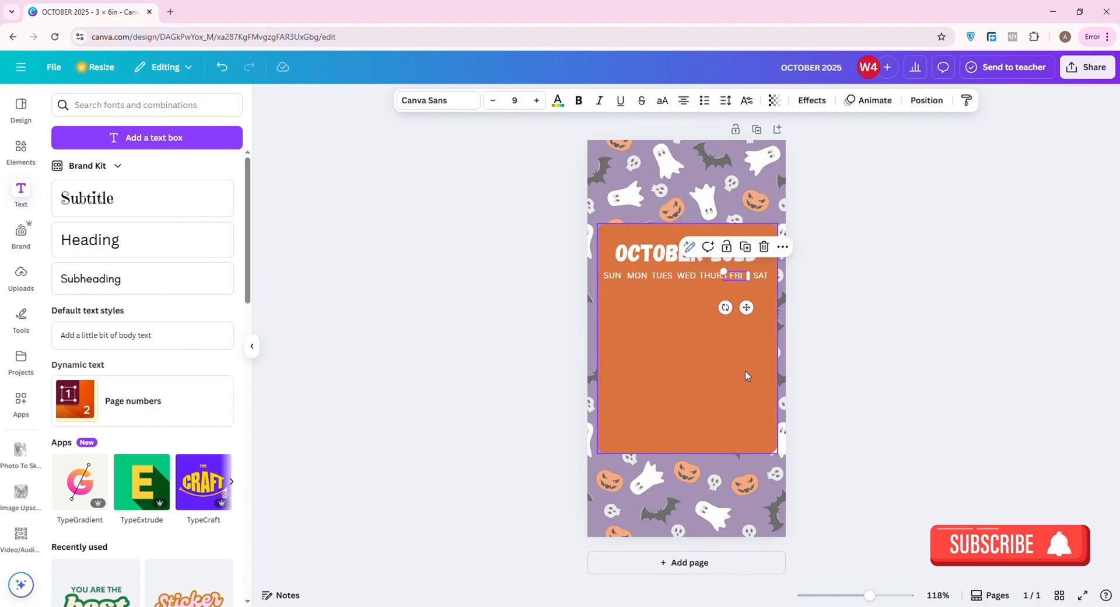
left_click(733, 370)
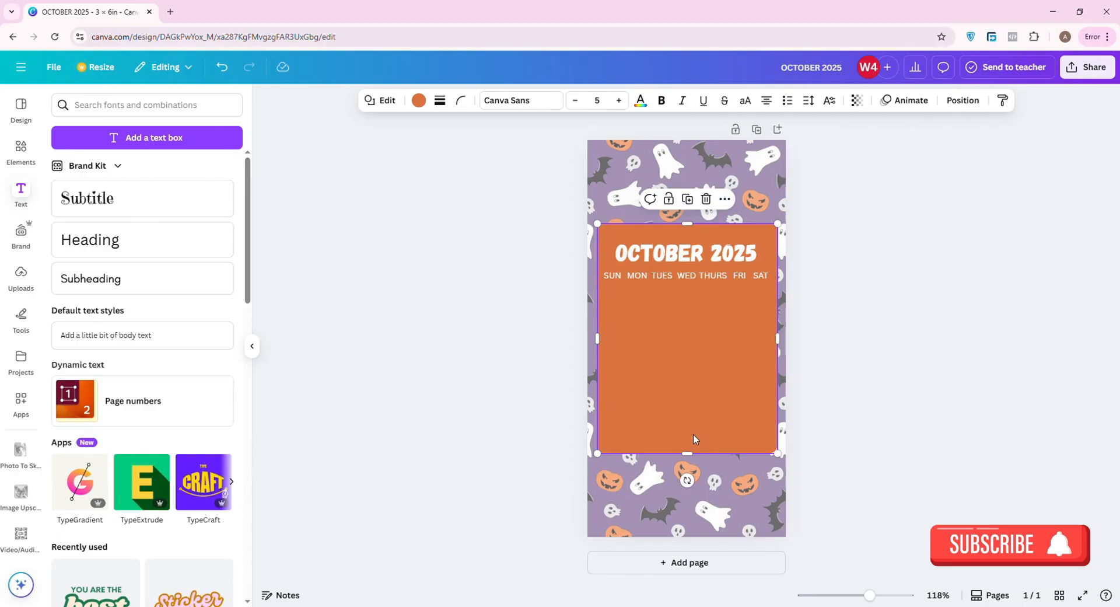
Add a new heading below the weekday labels on the orange rectangle and make its text white.
left_click(119, 255)
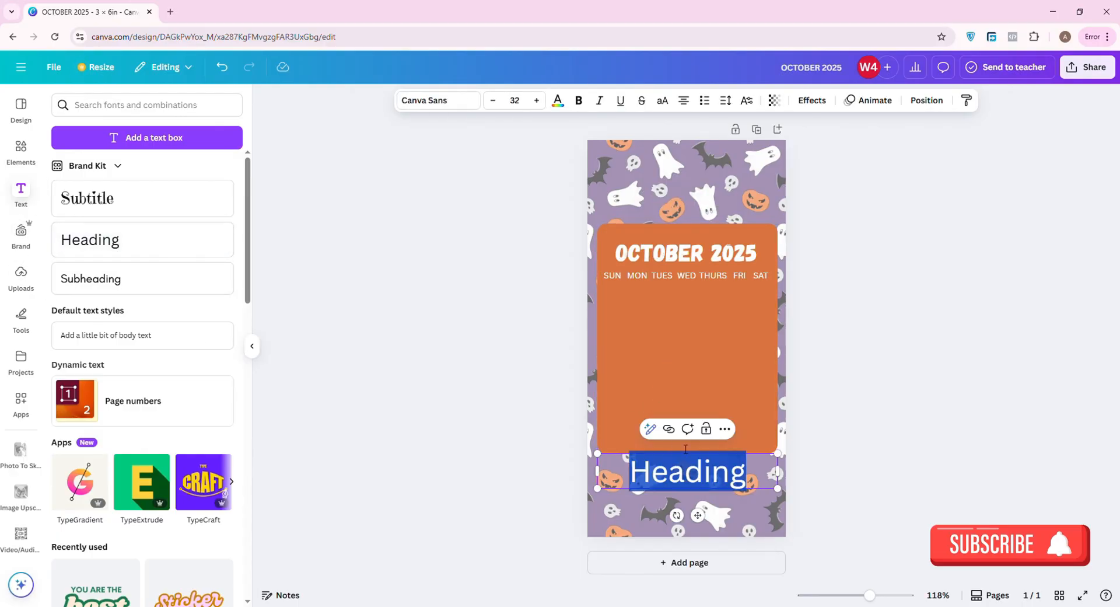
left_click_drag(691, 472, 686, 312)
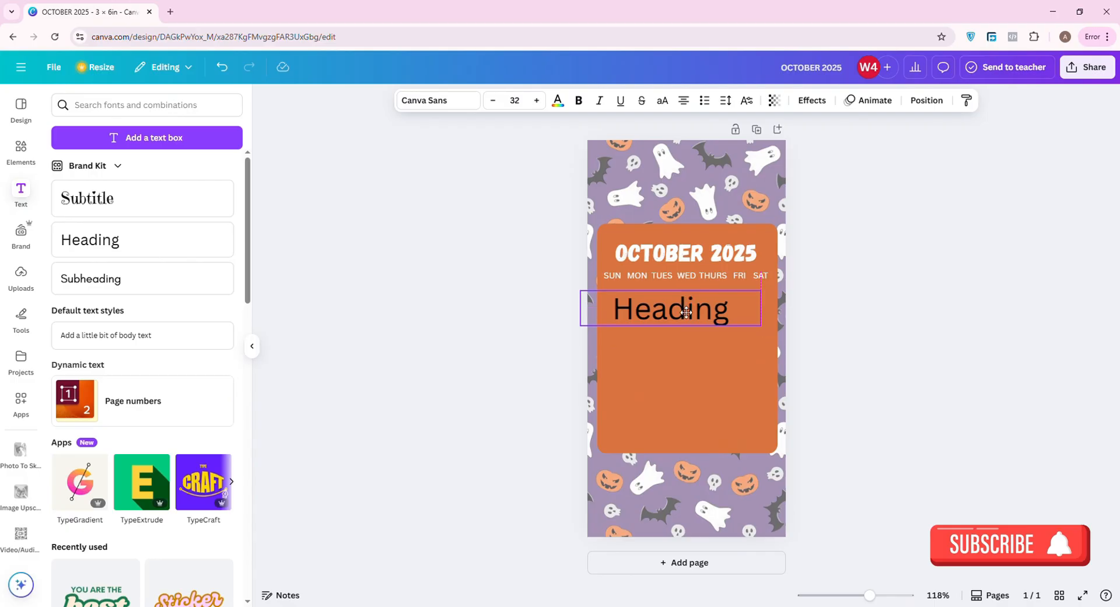
double_click(680, 309)
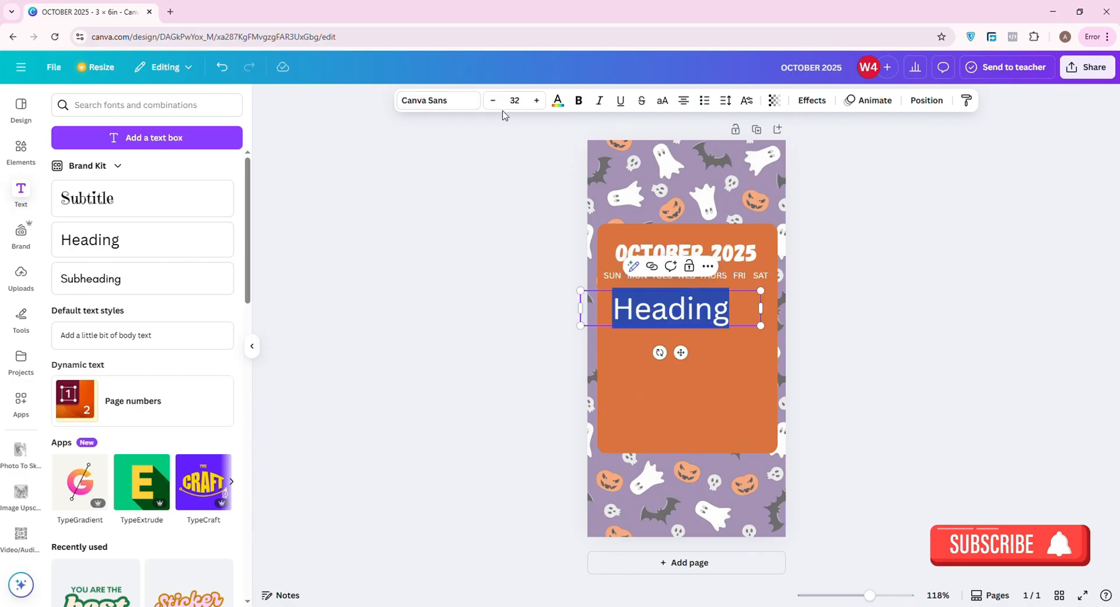
left_click(557, 100)
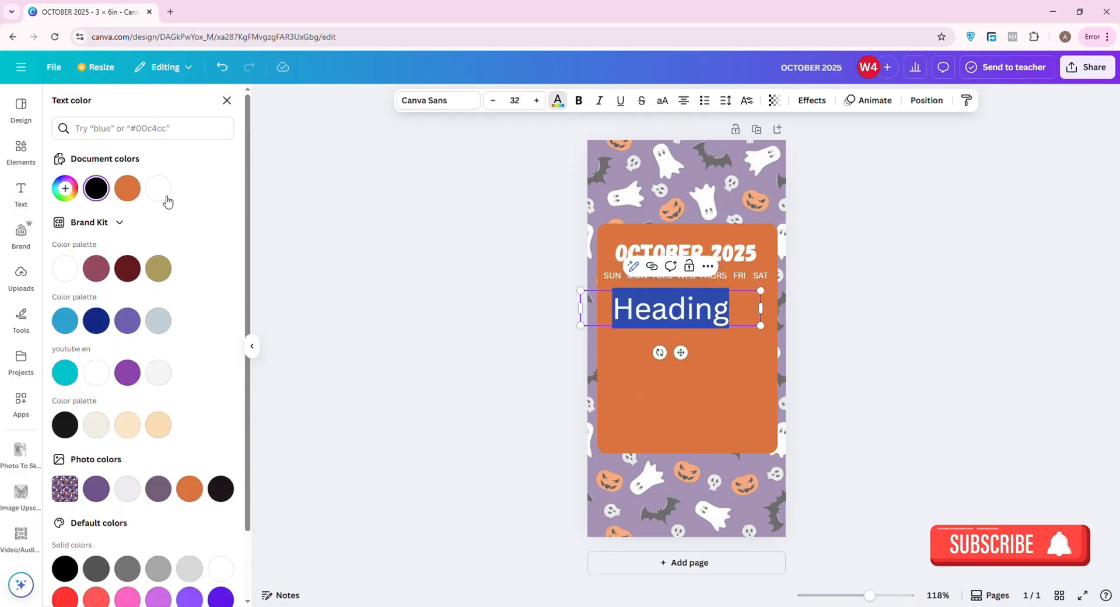
left_click(677, 403)
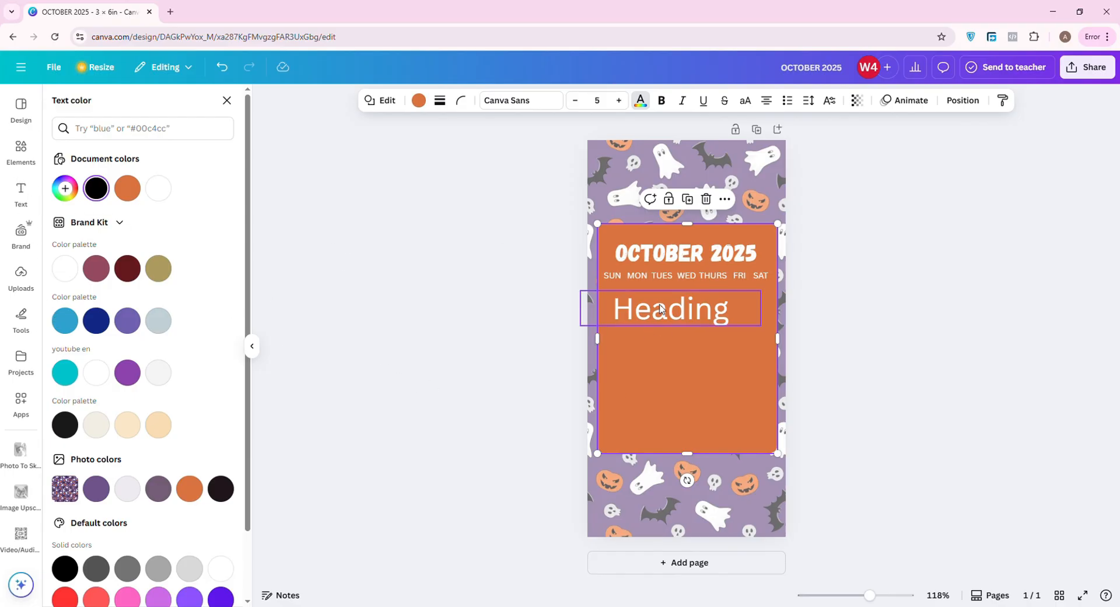
Search the fonts for "HA", try several on the new heading, and apply Gochi Hand.
left_click(683, 312)
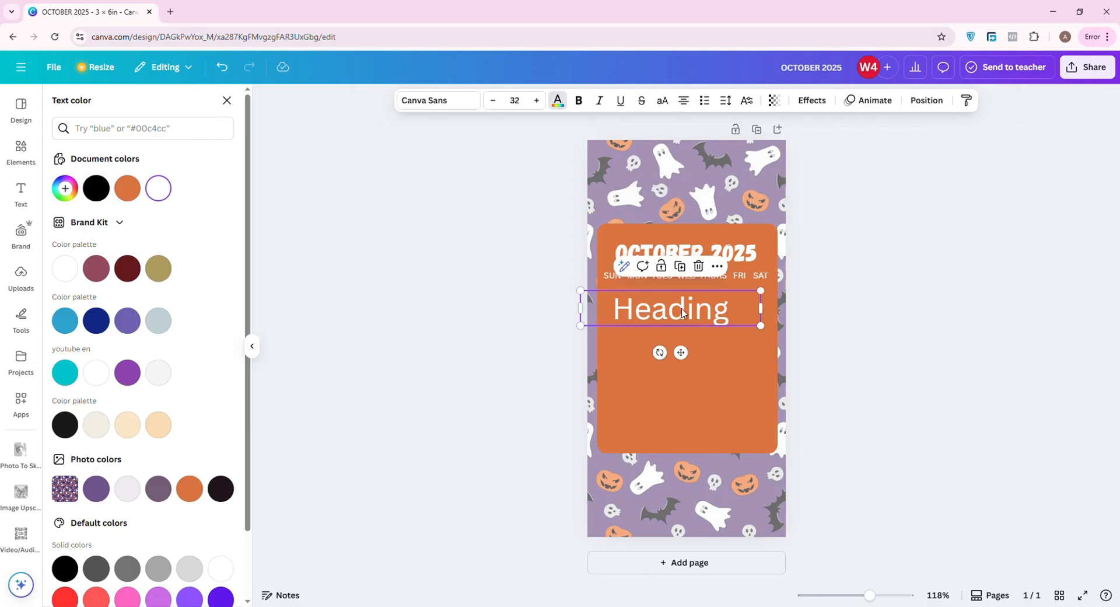
left_click(437, 104)
left_click(119, 160)
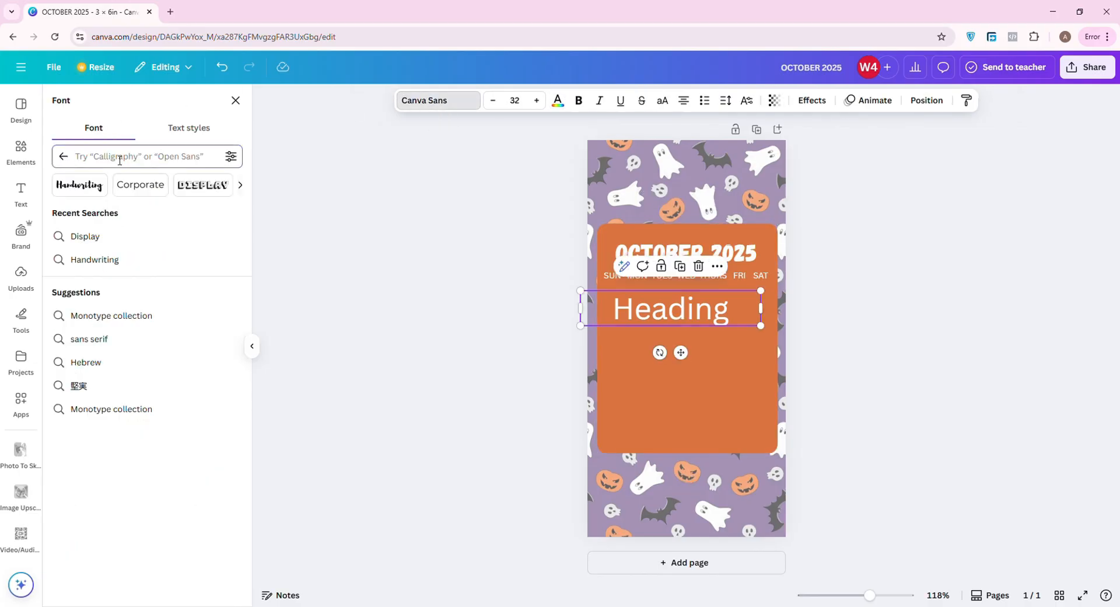
type("HA")
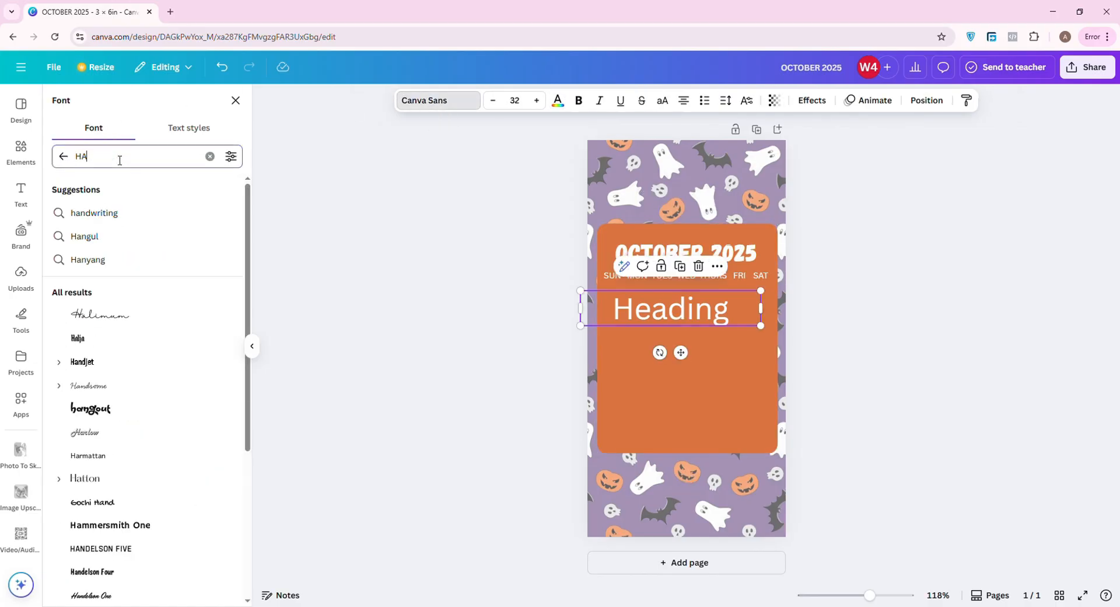
left_click(82, 364)
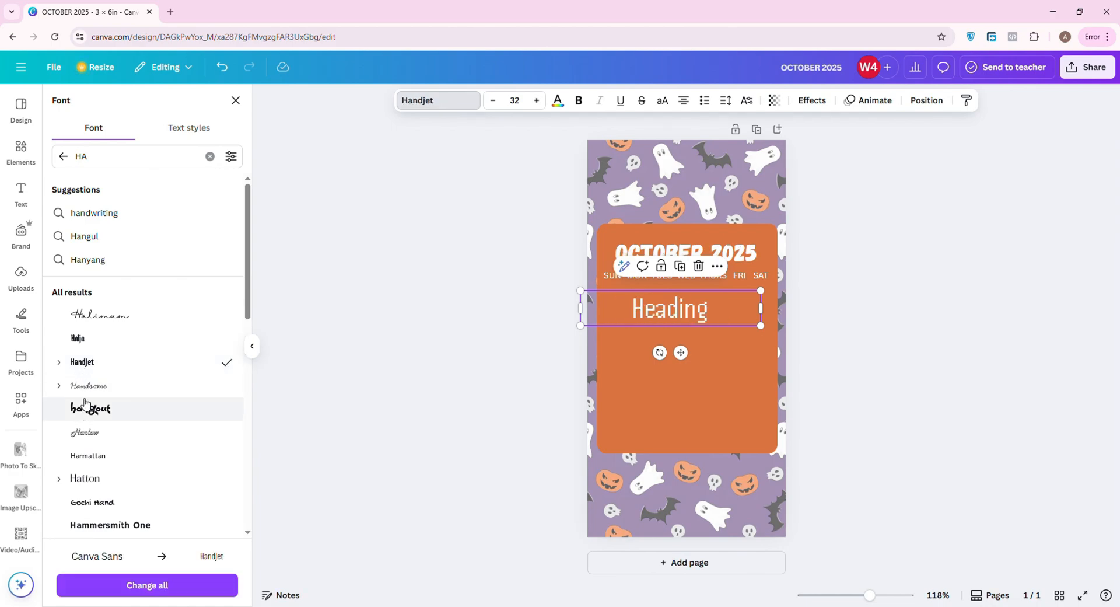
left_click(91, 387)
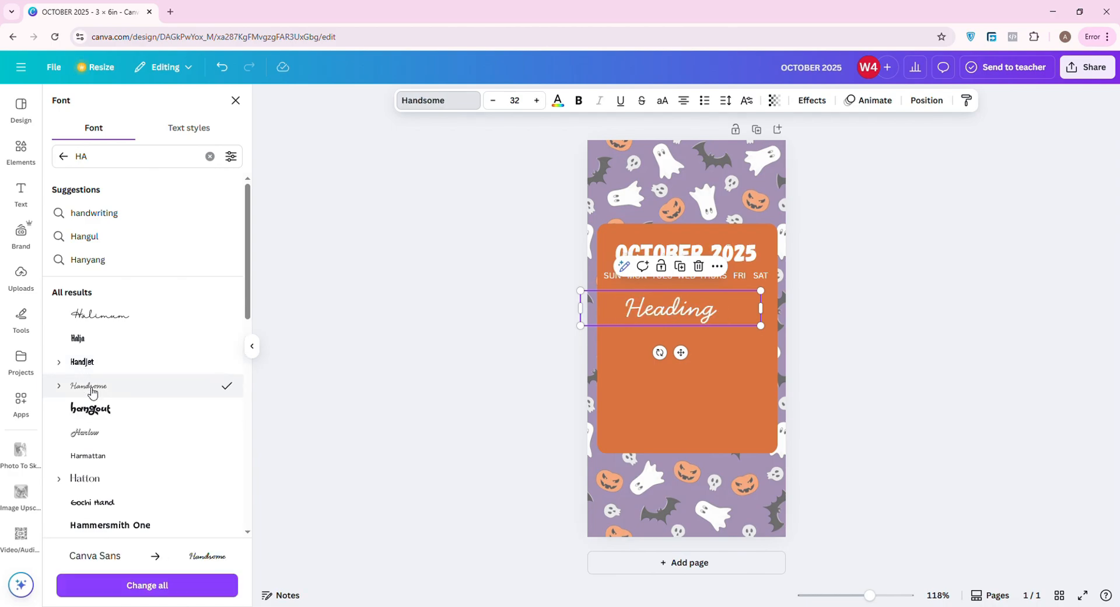
left_click(88, 432)
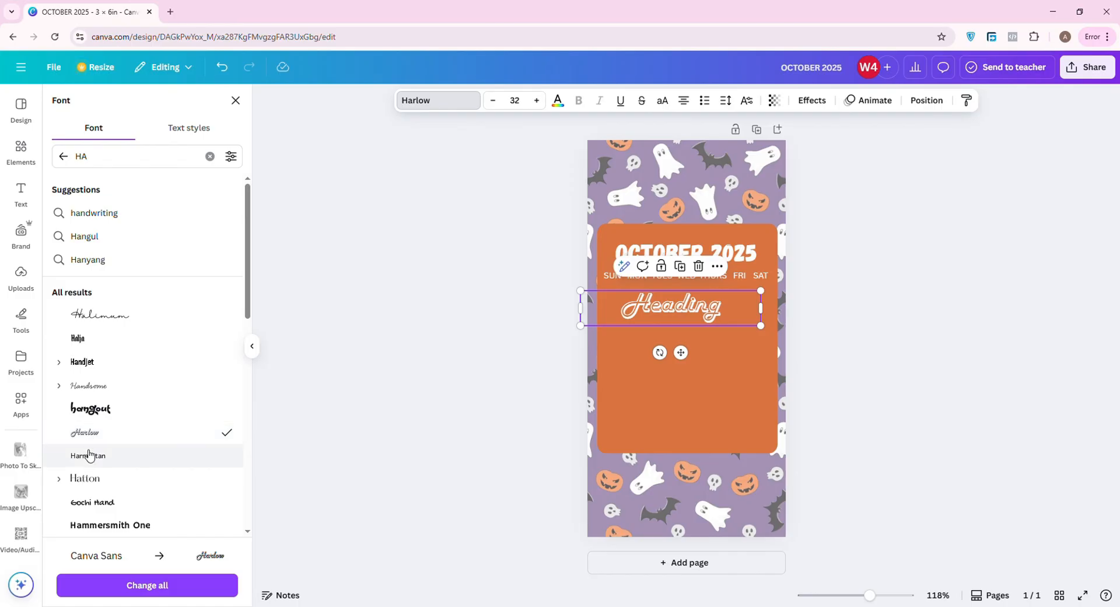
left_click(88, 478)
left_click(105, 503)
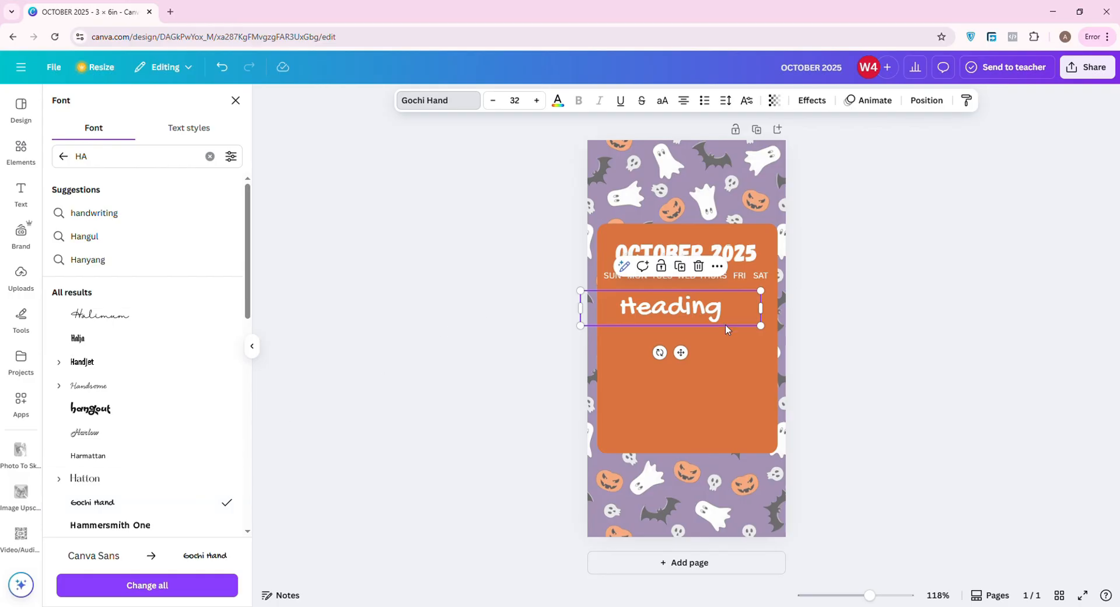
Replace the placeholder heading text below the weekday labels with "1" and select its text box.
double_click(705, 313)
type("1")
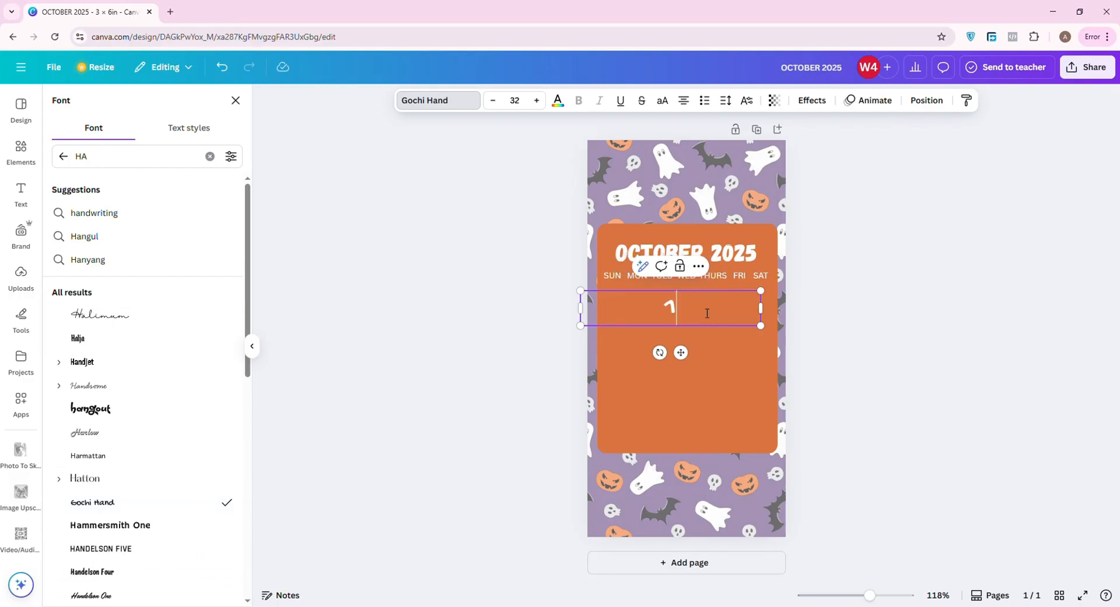
left_click(723, 369)
left_click(674, 307)
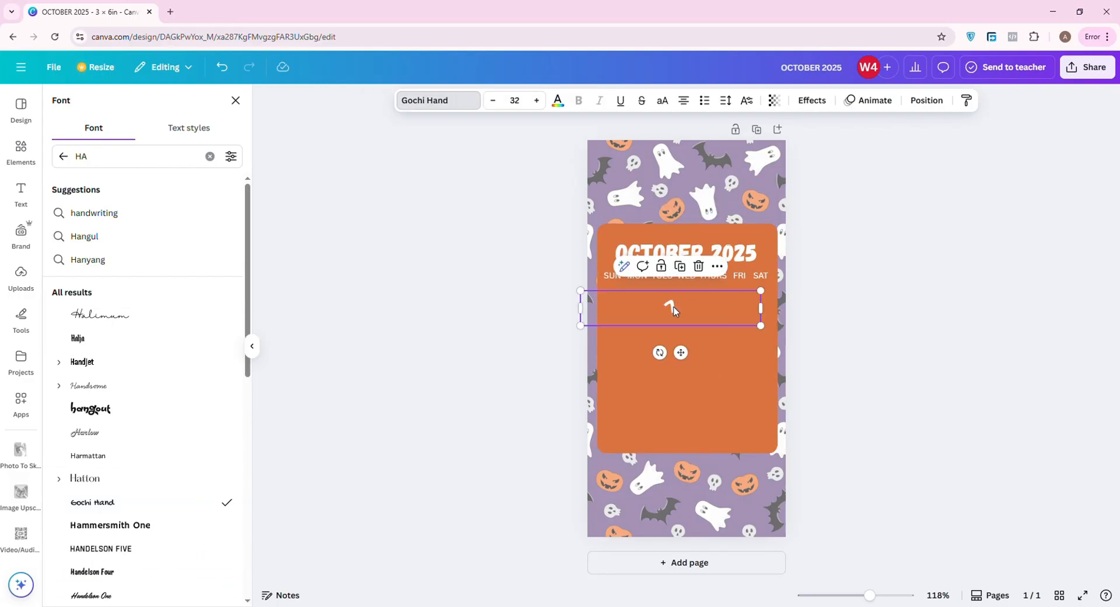
Make all seven weekday labels bold and slightly widen their combined selection so "THURS" fits on one line.
left_click(606, 275)
left_click(624, 275)
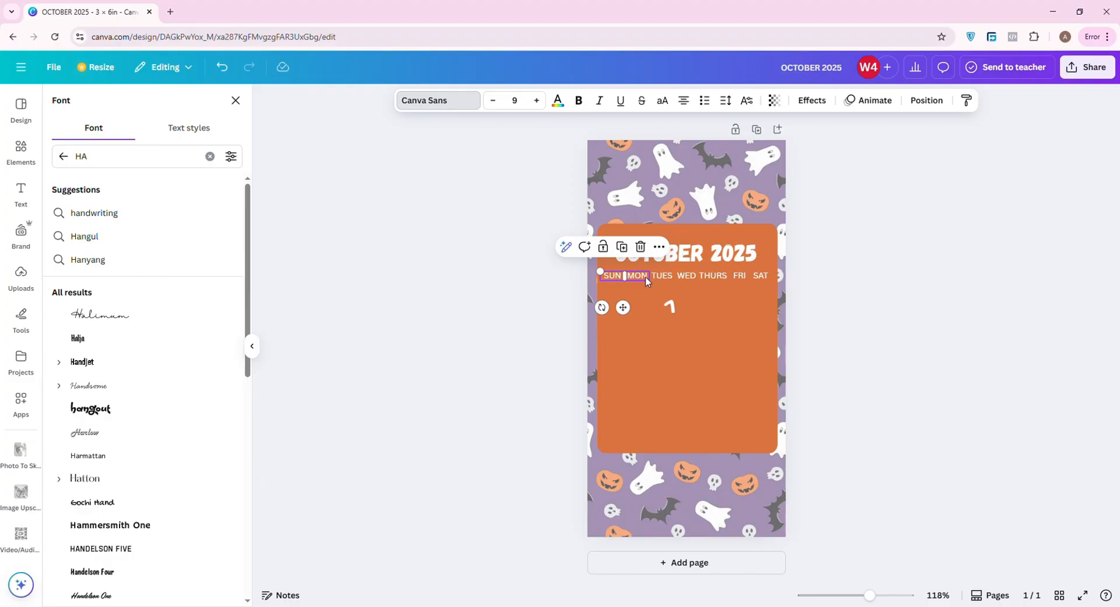
left_click(644, 278, "shift")
left_click(668, 279, "shift")
left_click(691, 279, "shift")
left_click(713, 276, "shift")
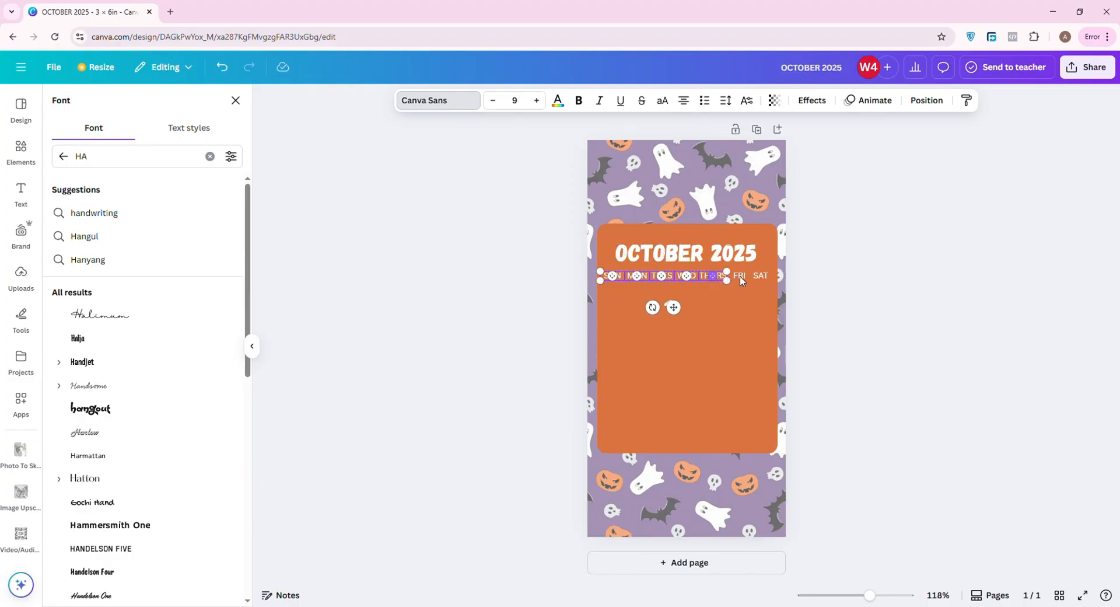
left_click(740, 275, "shift")
left_click(760, 276, "shift")
left_click(581, 104)
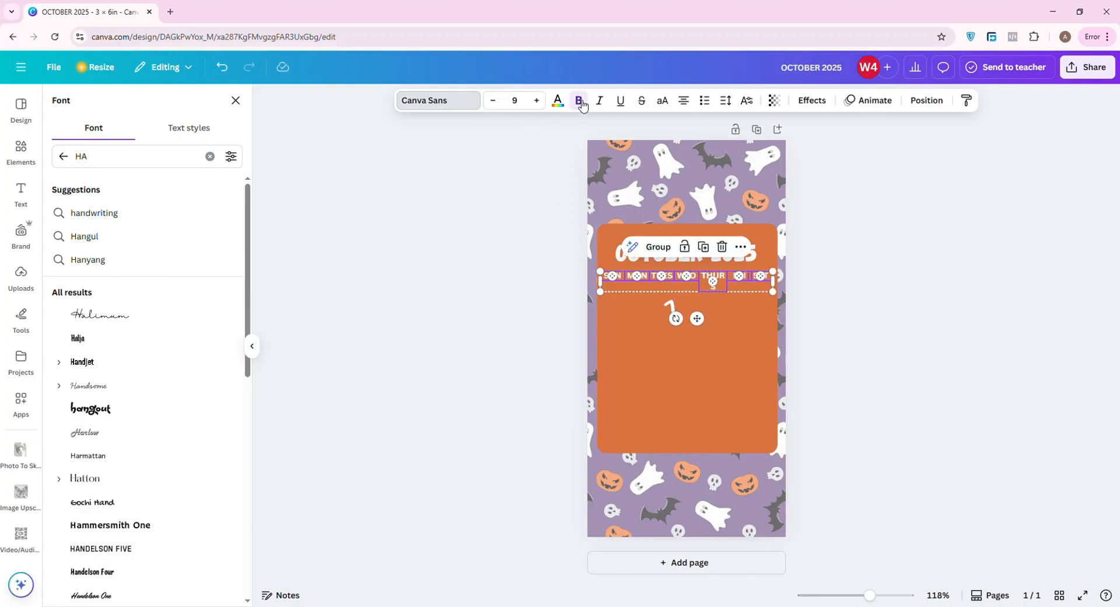
left_click_drag(773, 282, 778, 280)
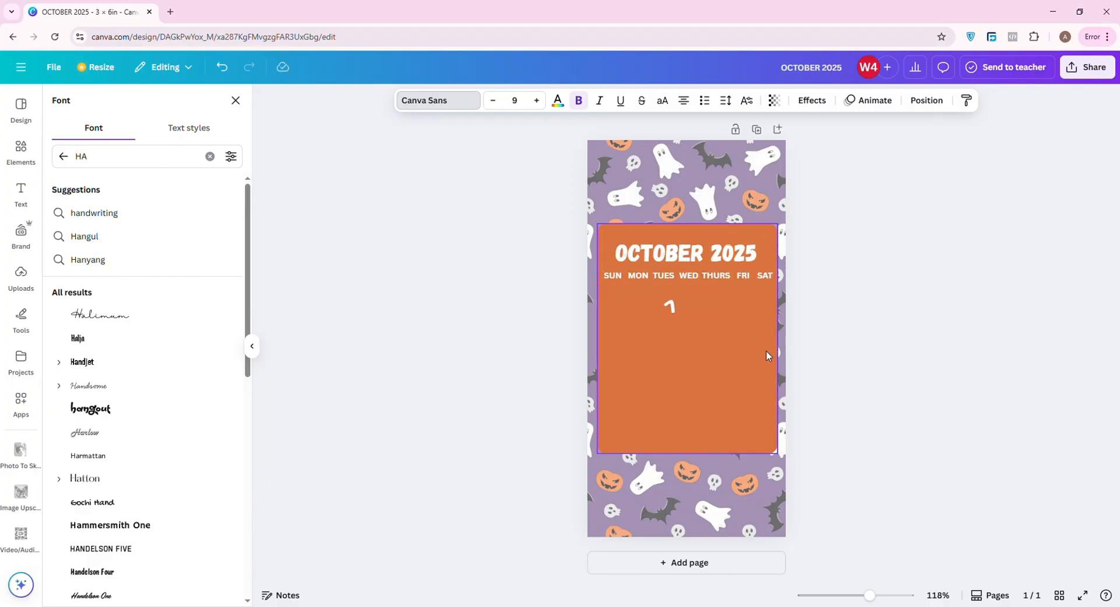
Narrow the text box of the "1" to fit the digit and set its font size to 20.
left_click(663, 305)
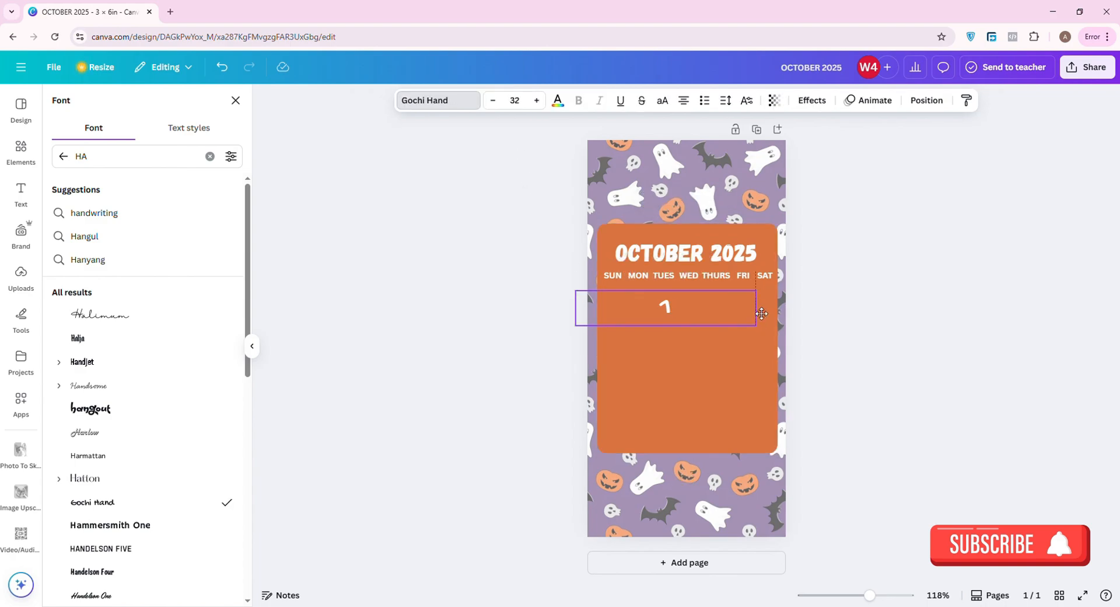
left_click_drag(761, 311, 670, 312)
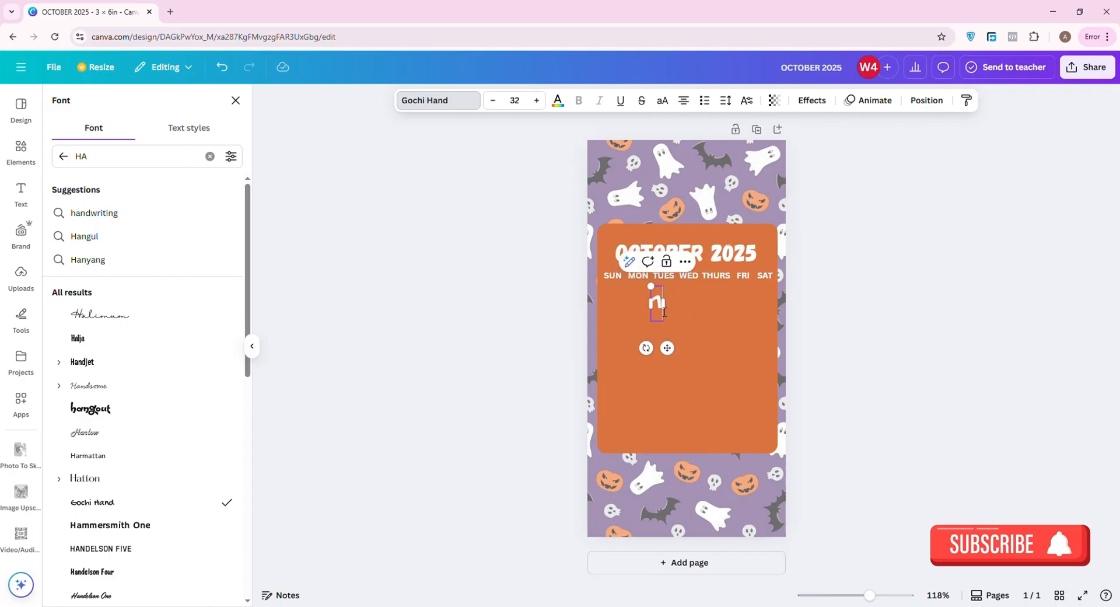
double_click(658, 303)
left_click(493, 100)
left_click(492, 100)
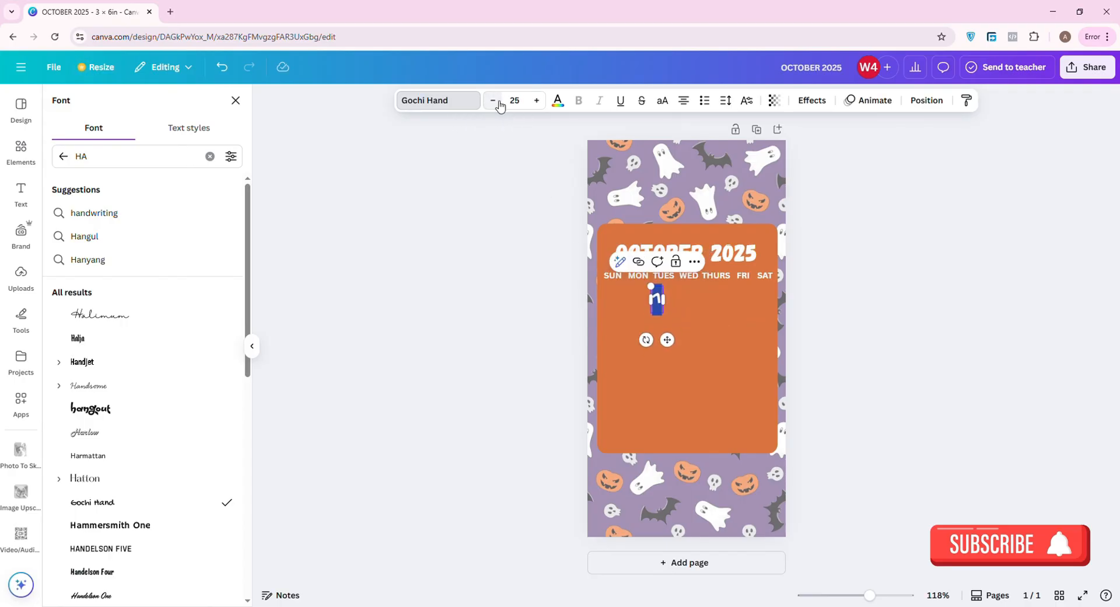
left_click(493, 100)
left_click(493, 100)
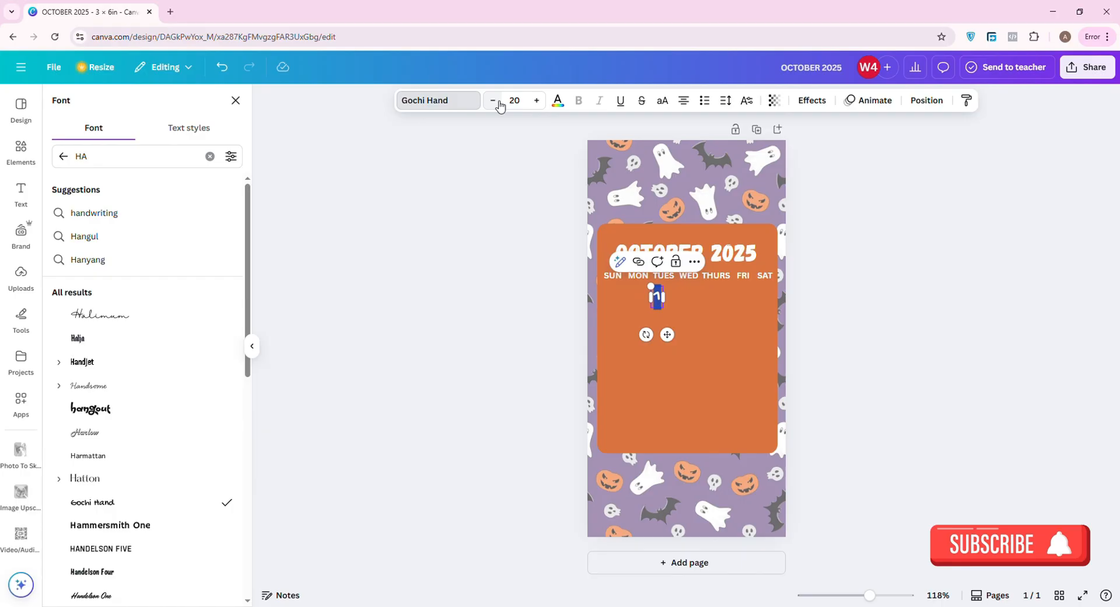
left_click(710, 360)
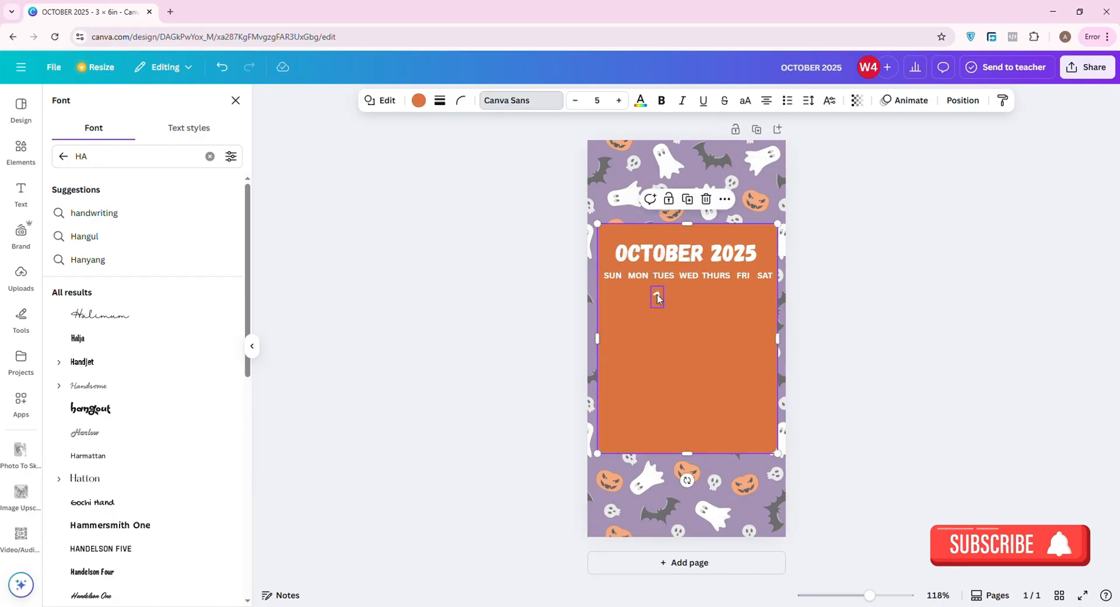
Place the "1" directly below "WED", duplicate it and shift the copy toward the "THURS" column.
left_click_drag(657, 299, 697, 298)
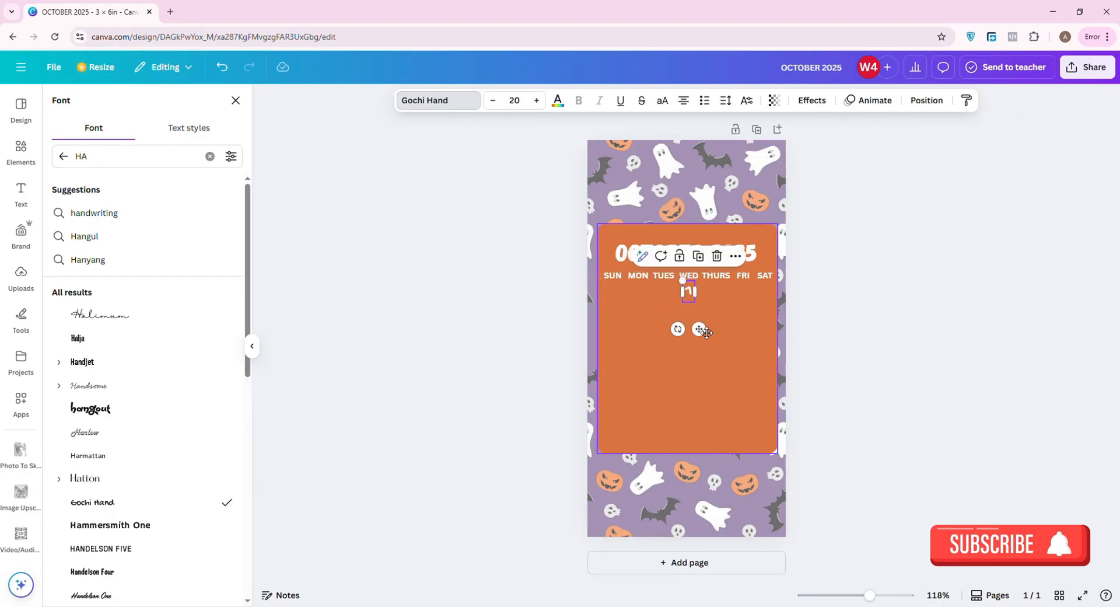
left_click(719, 322)
left_click(689, 296)
key("ctrl+d")
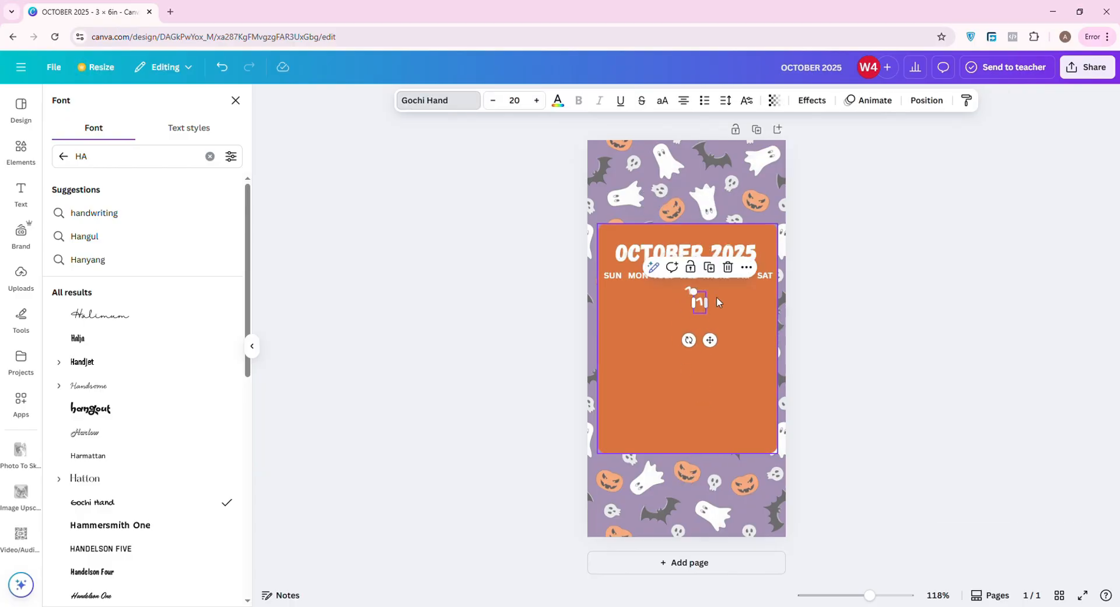
left_click_drag(716, 296, 718, 300)
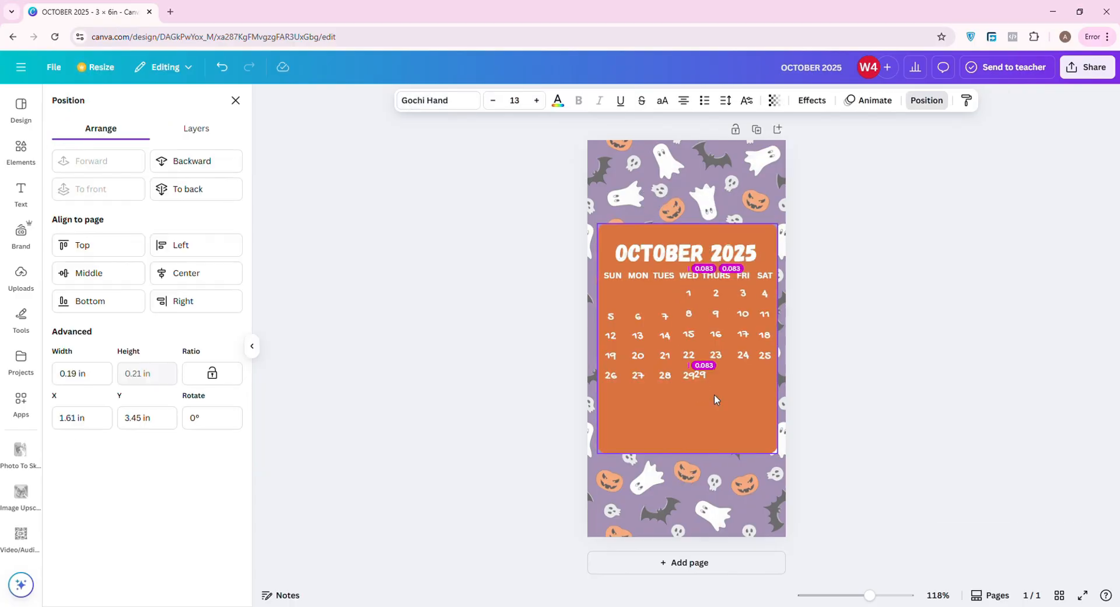
Duplicate the "29" date and nudge the copy into the "THURS" column, level with the rest of its row.
key("ctrl+d")
key("Right")
key("Right")
key("Right")
key("Right")
key("Right")
key("Right")
key("Right")
key("Right")
key("Right")
key("Right")
key("Right")
key("Right")
key("Right")
key("Right")
key("Right")
key("Right")
key("Right")
key("Right")
key("Right")
key("Right")
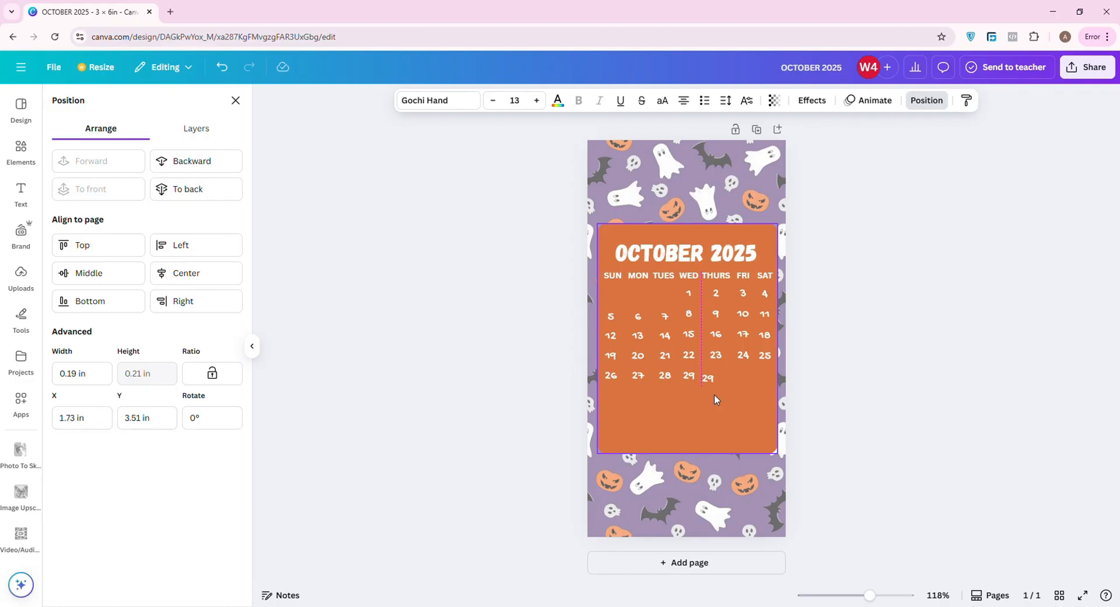
key("Up")
key("Up")
key("Up")
key("Up")
key("Up")
key("Up")
Change the copied date in the "THURS" column to "30" and widen its text box to fit both digits on one line.
double_click(714, 375)
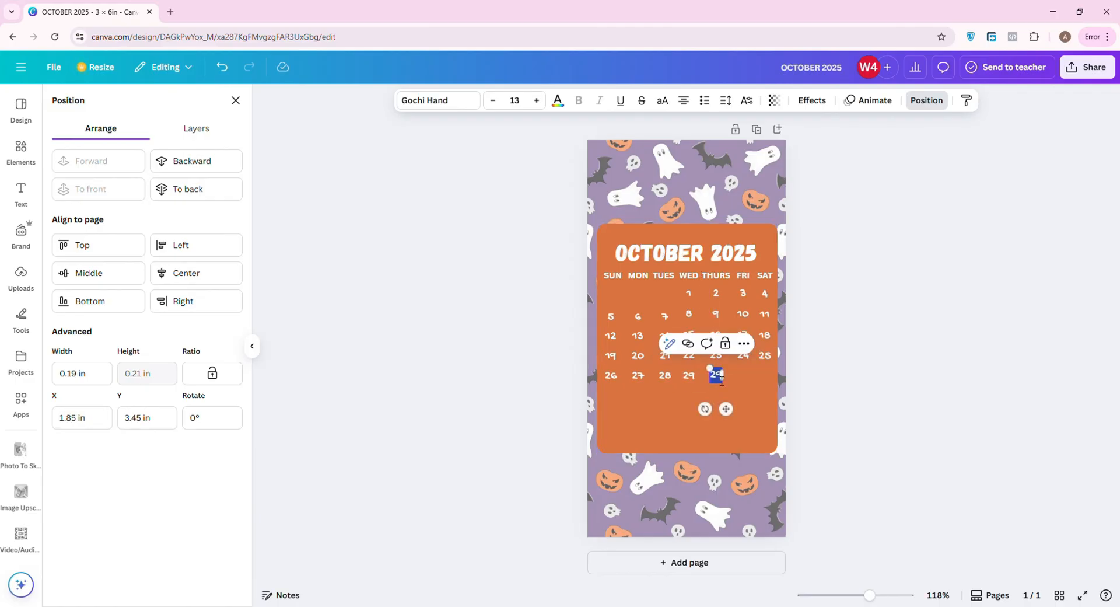
type("30")
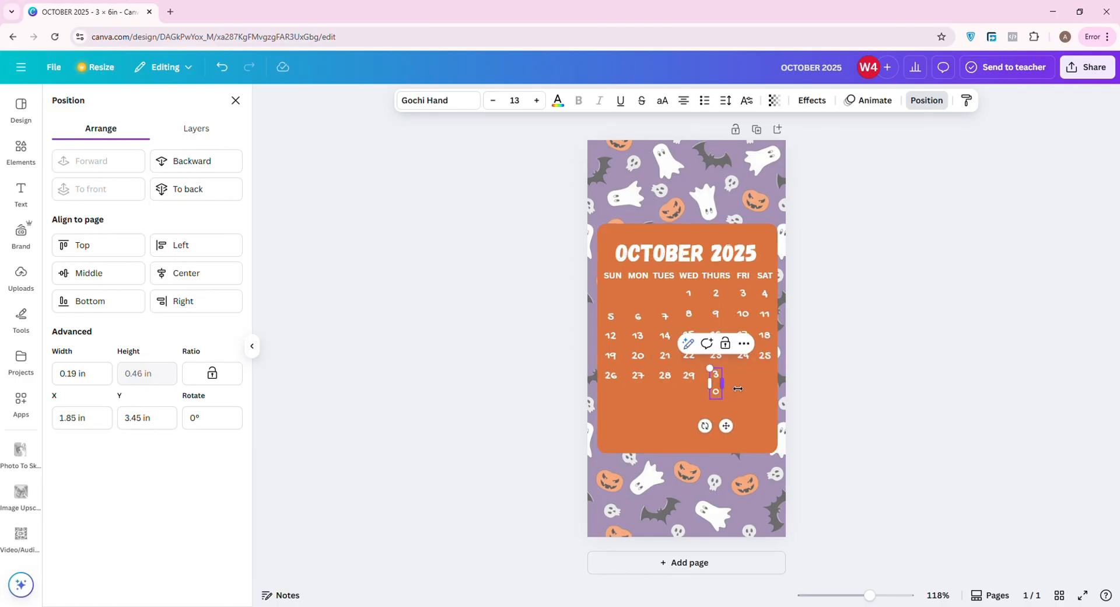
mouse_move(731, 389)
left_mouse_down()
mouse_move(725, 377)
mouse_move(751, 424)
mouse_move(743, 384)
left_mouse_up()
left_click(745, 386)
Duplicate the "30" into the "FRI" column of the last row and change the copy to "31".
left_click(717, 374)
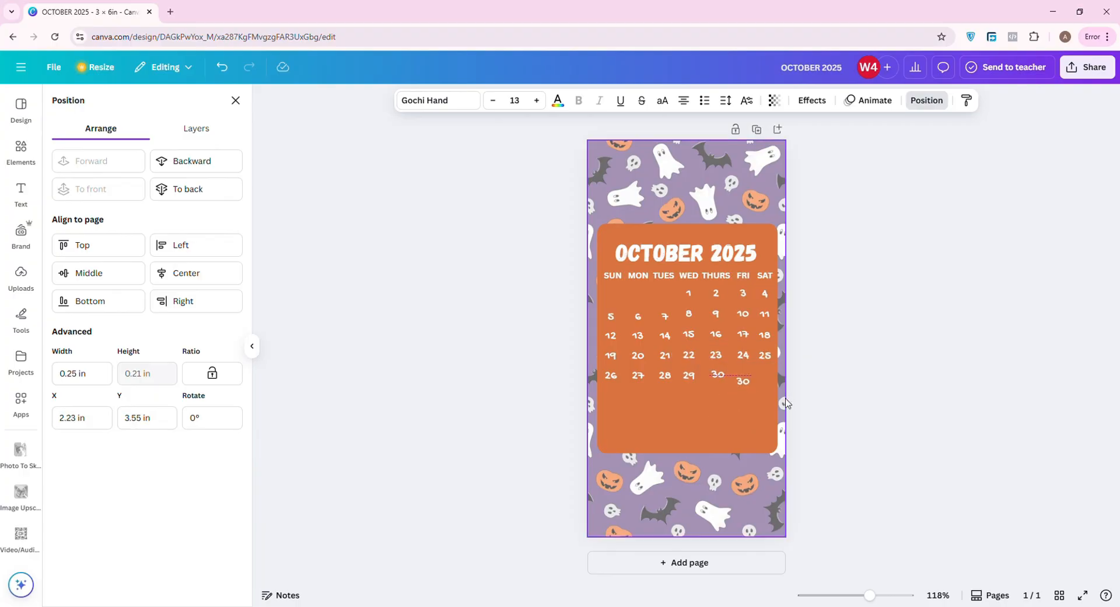
left_click(741, 376)
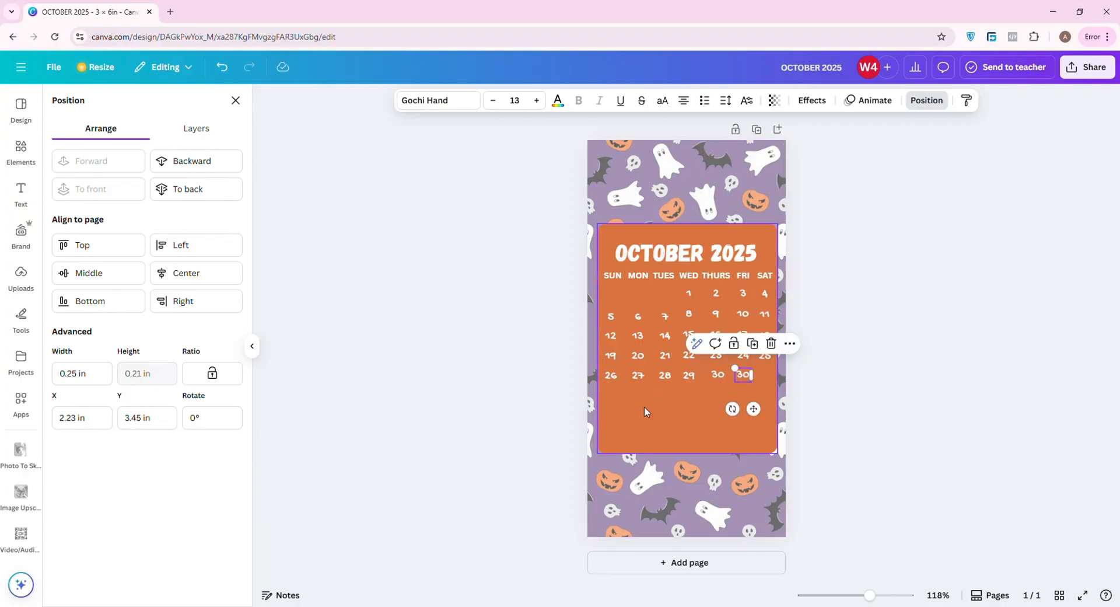
double_click(739, 379)
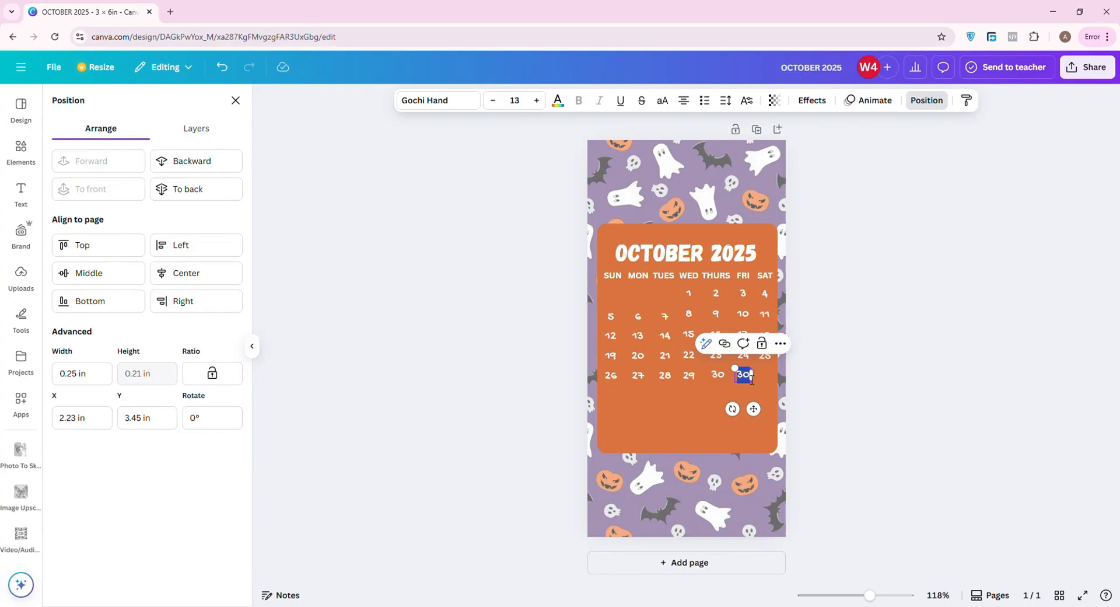
type("31")
left_click(743, 391)
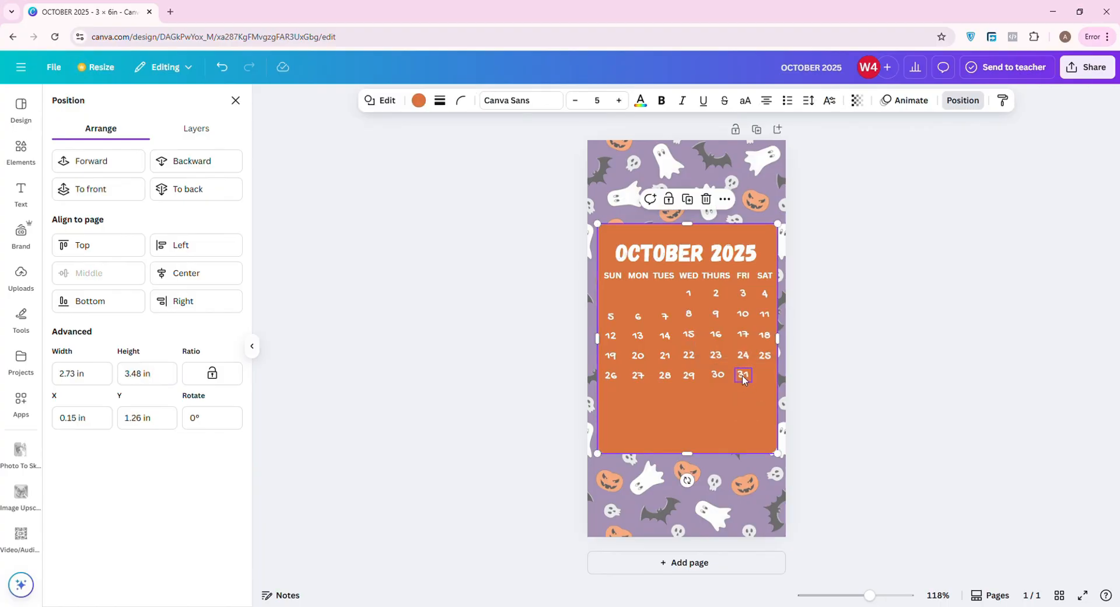
Select the dates 29, 30 and 31 and tidy up their alignment and spacing.
left_click(742, 375)
left_click(716, 379, "shift")
left_click(691, 377, "shift")
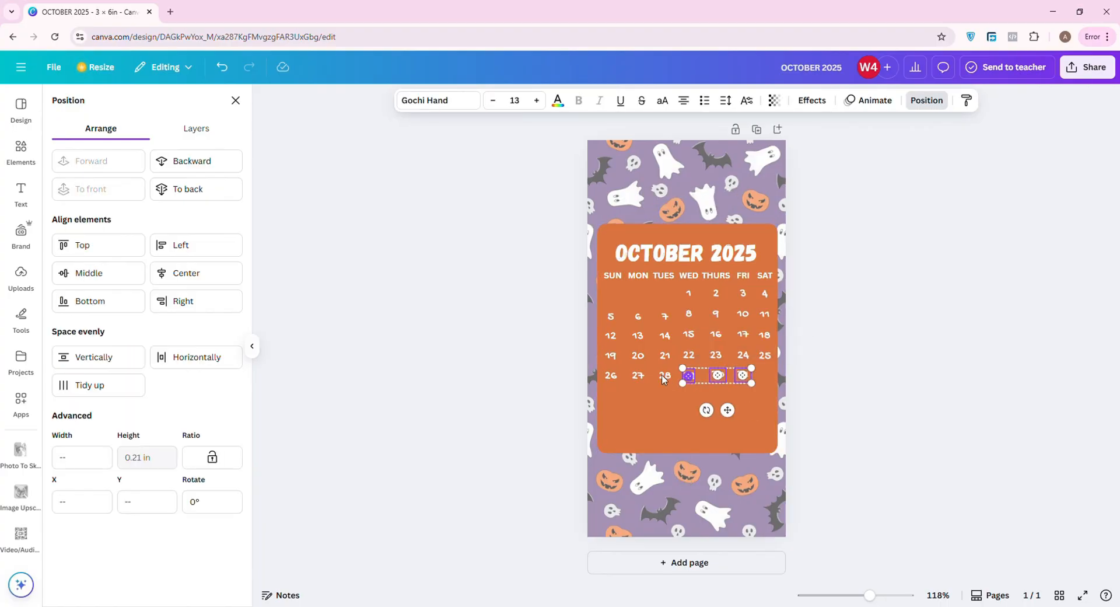
left_click(96, 385)
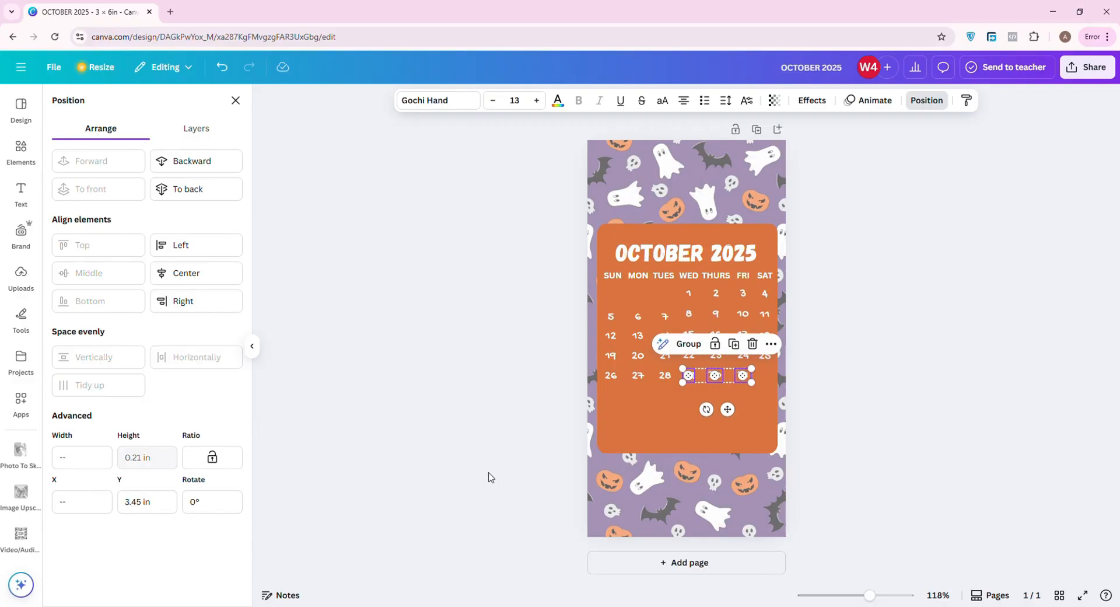
Shorten the orange rectangle to a height of 2.91 in and move the whole calendar block down to the page's middle.
left_click(683, 435)
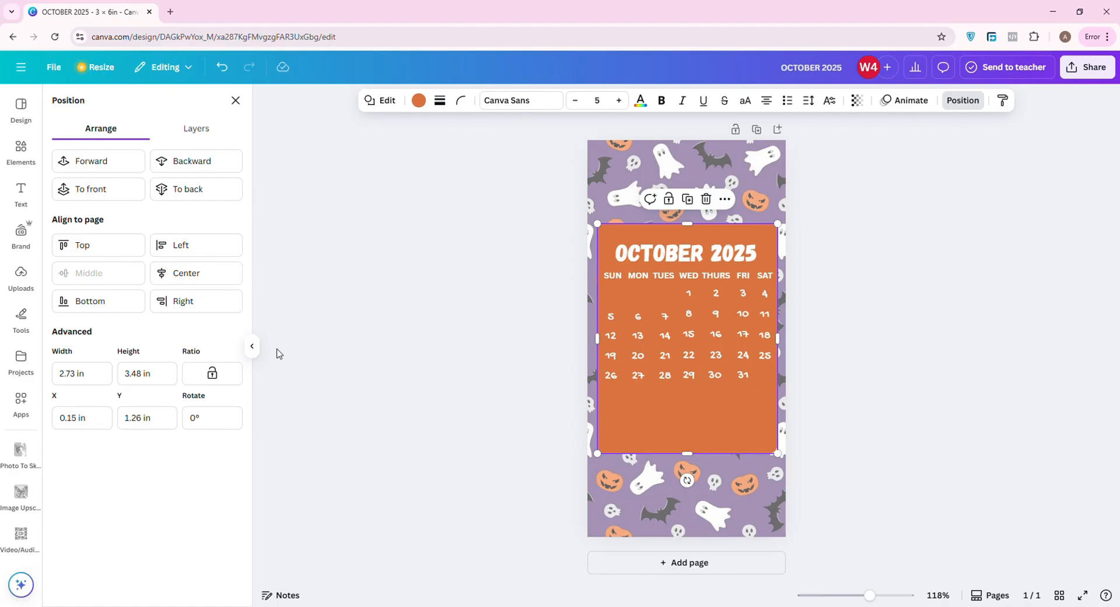
left_click_drag(686, 453, 694, 421)
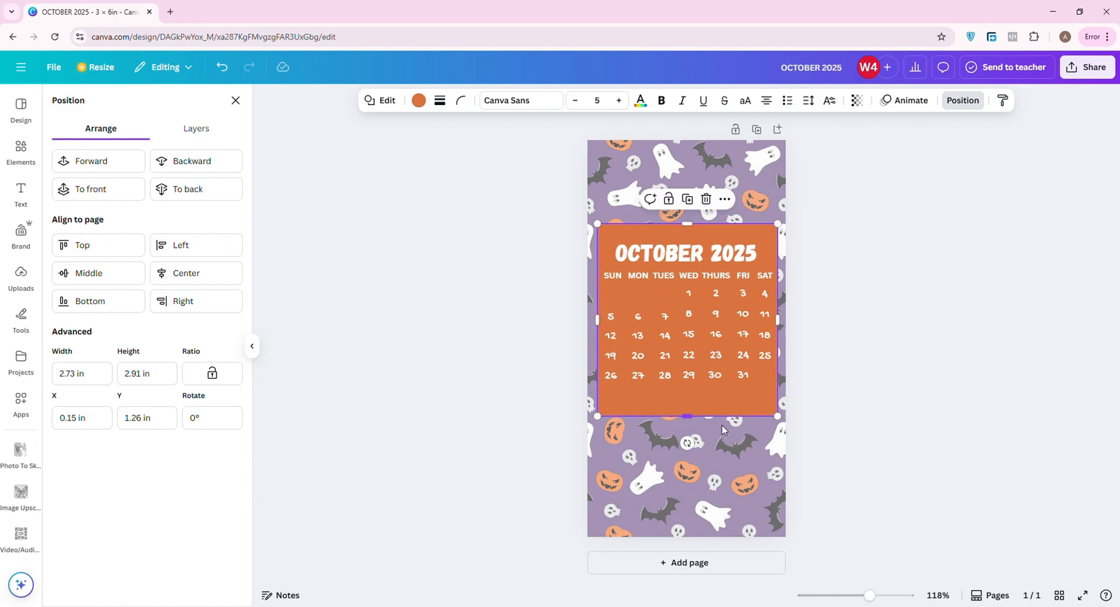
left_click_drag(561, 225, 810, 417)
left_click_drag(735, 401, 743, 422)
left_click(748, 460)
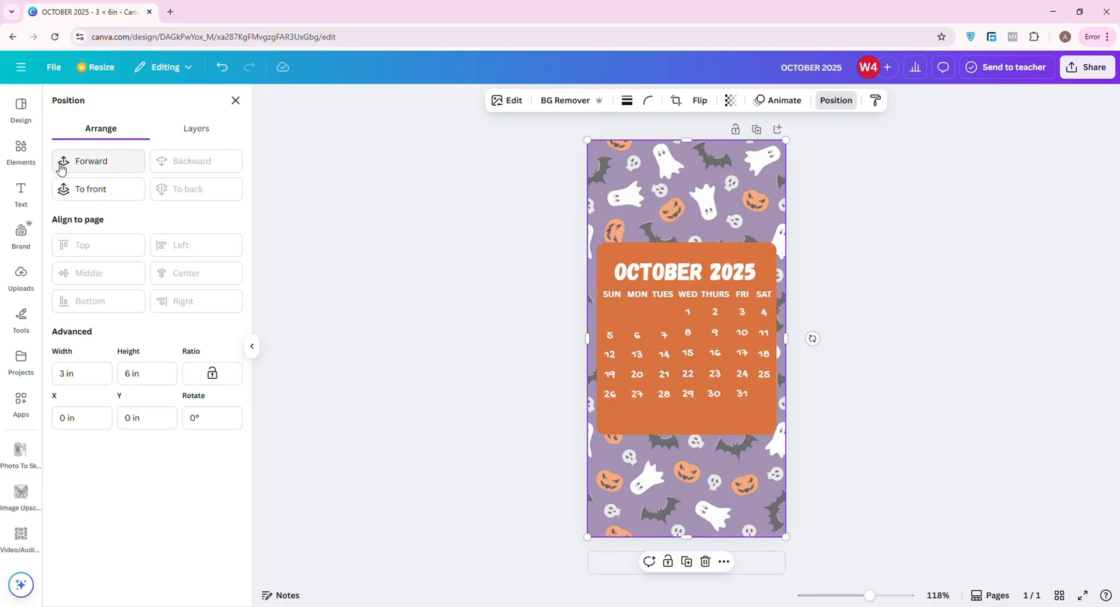
Search the element graphics for "halloween" and place the hanging black spider in the page's upper-left corner.
left_click(21, 150)
left_click(134, 108)
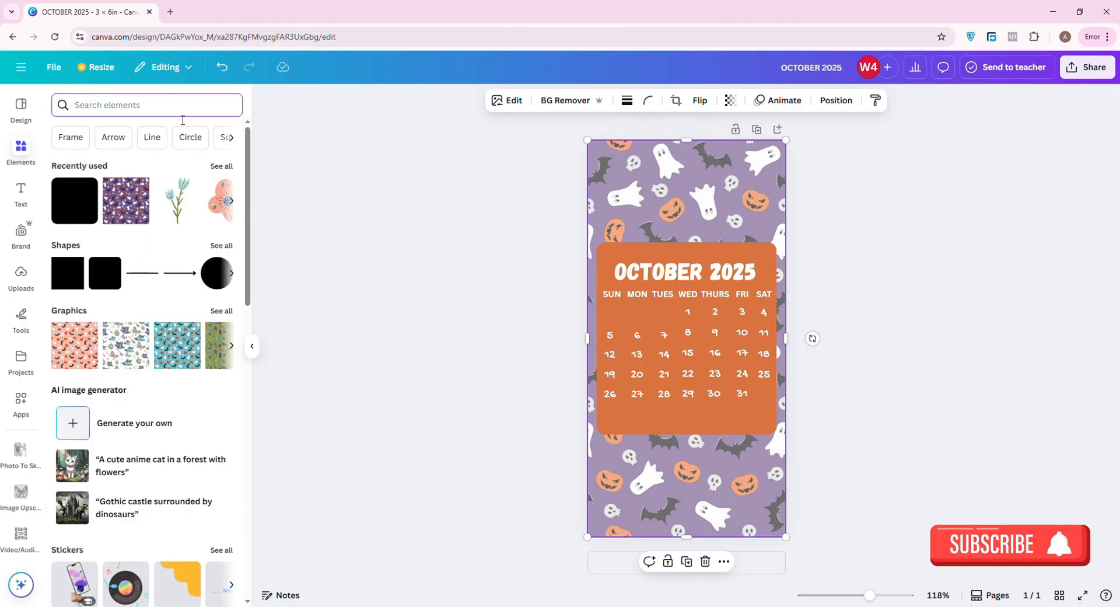
type("H")
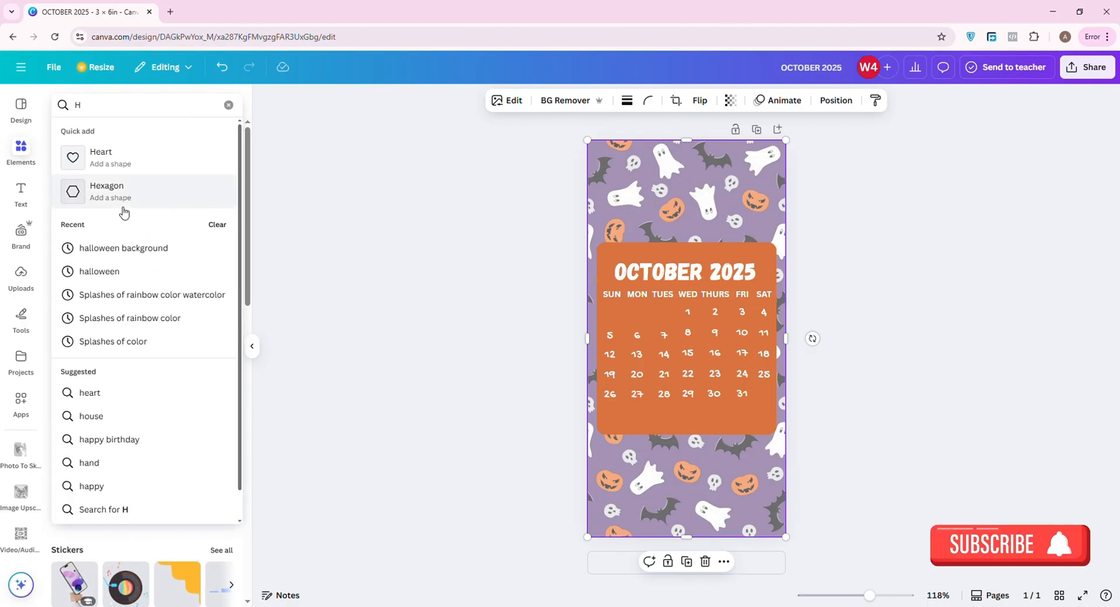
type("A")
left_click(112, 184)
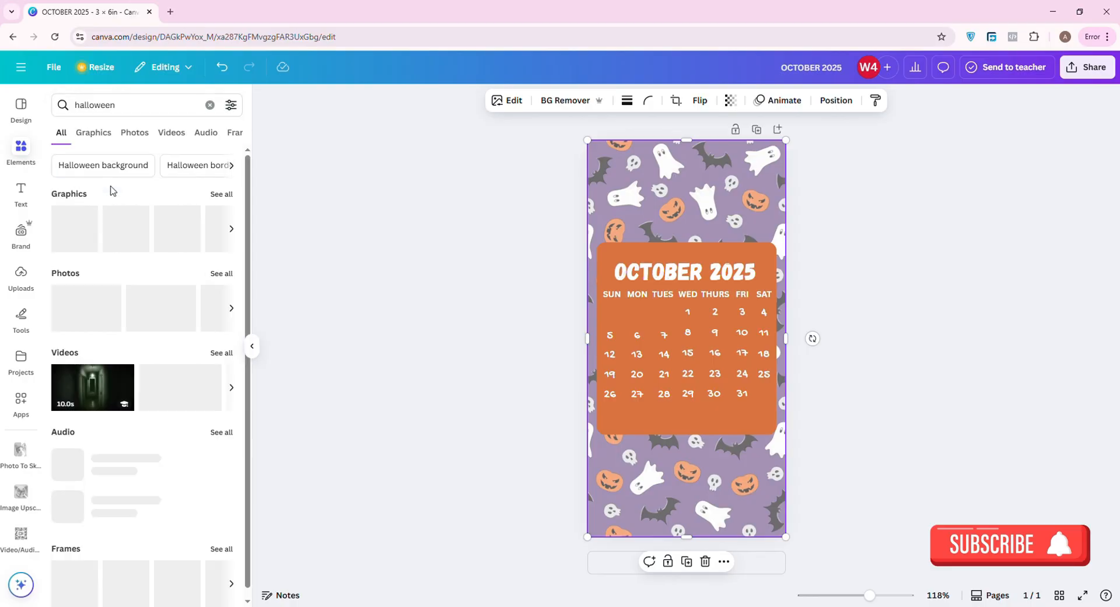
left_click(221, 195)
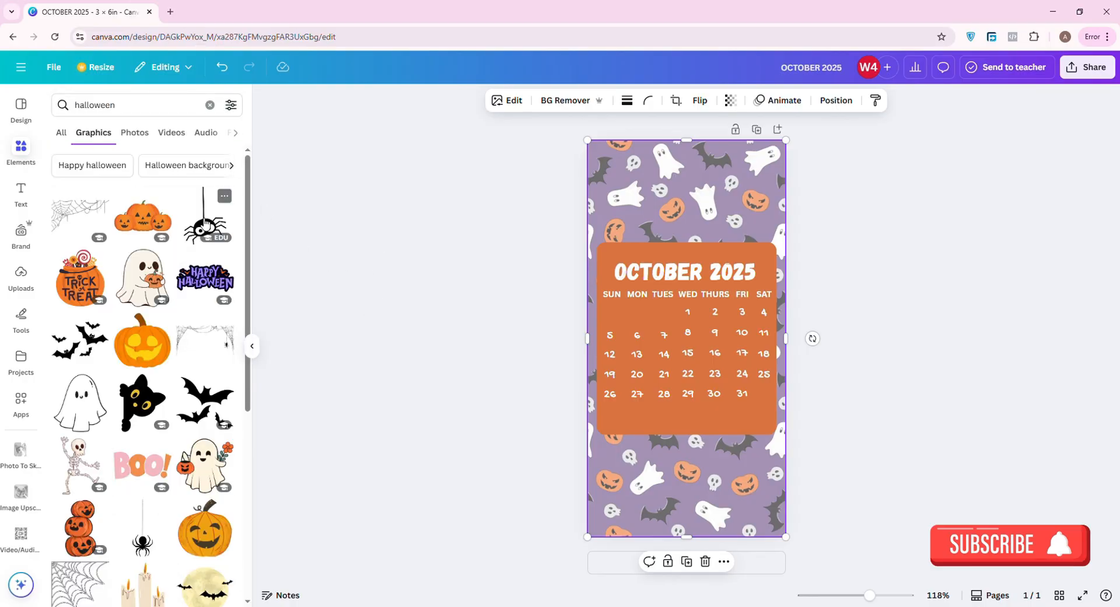
left_click_drag(205, 217, 629, 214)
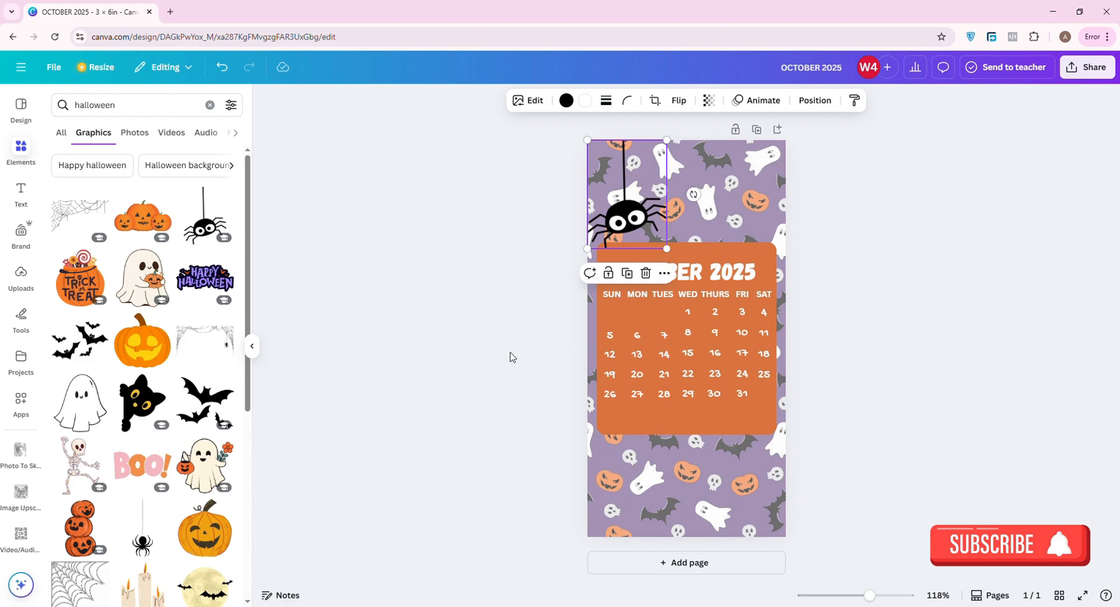
left_click(727, 216)
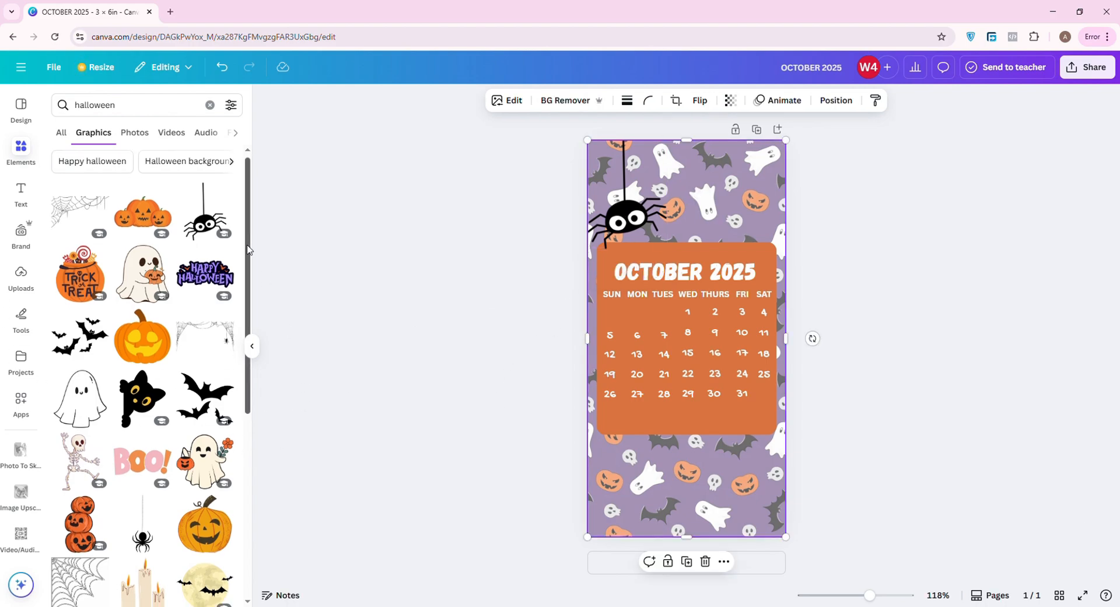
Add the ghost holding a pumpkin basket and flowers at the page's lower left and enlarge it to overlap the orange rectangle.
scroll(243, 283, "down", 2)
left_click_drag(224, 382, 627, 462)
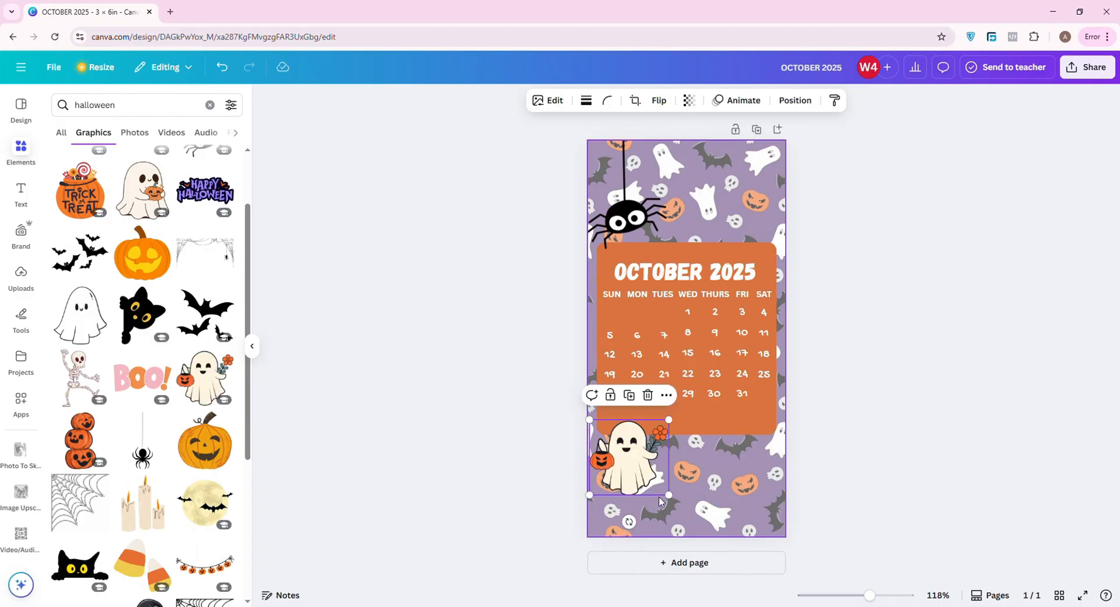
left_click_drag(670, 502, 698, 551)
left_click(747, 515)
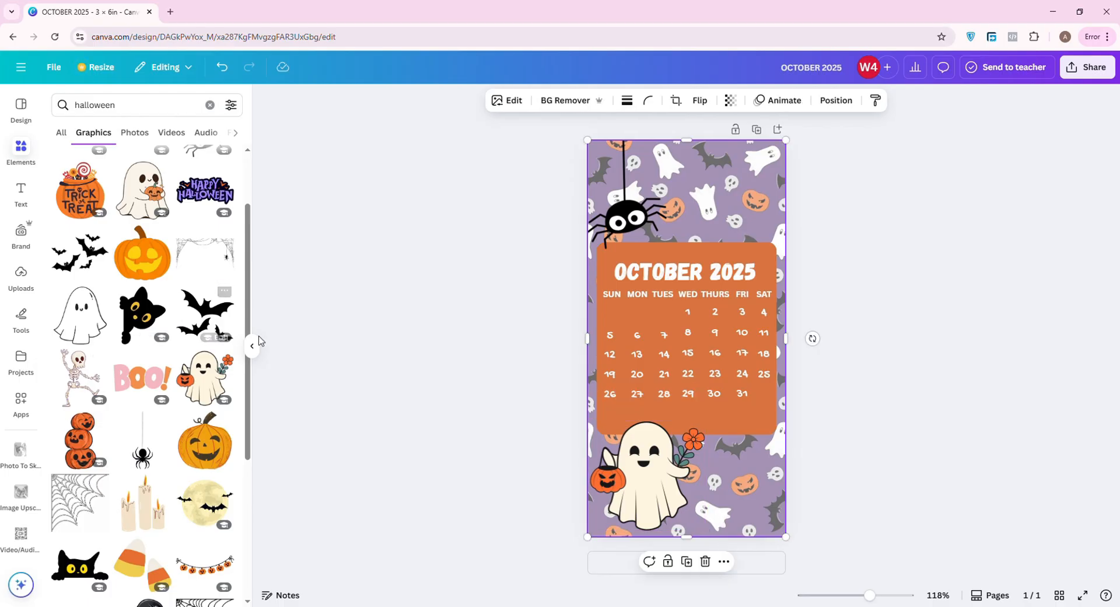
Try the "Trick or Treat" candy pumpkin graphic beside the ghost and remove it.
scroll(247, 315, "down", 1)
left_click_drag(248, 315, 248, 287)
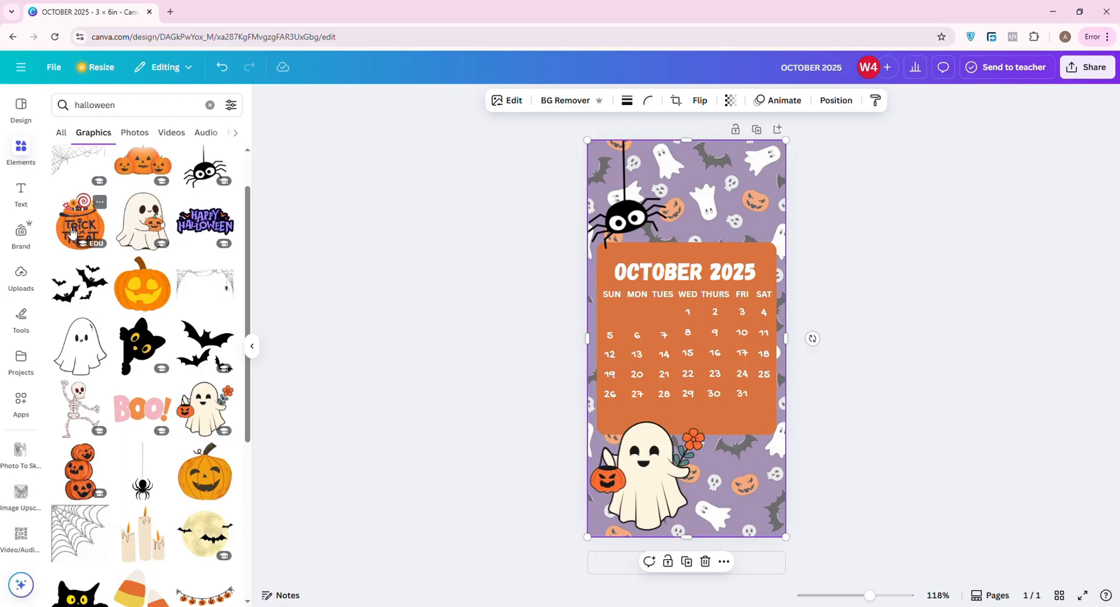
left_click_drag(76, 217, 725, 468)
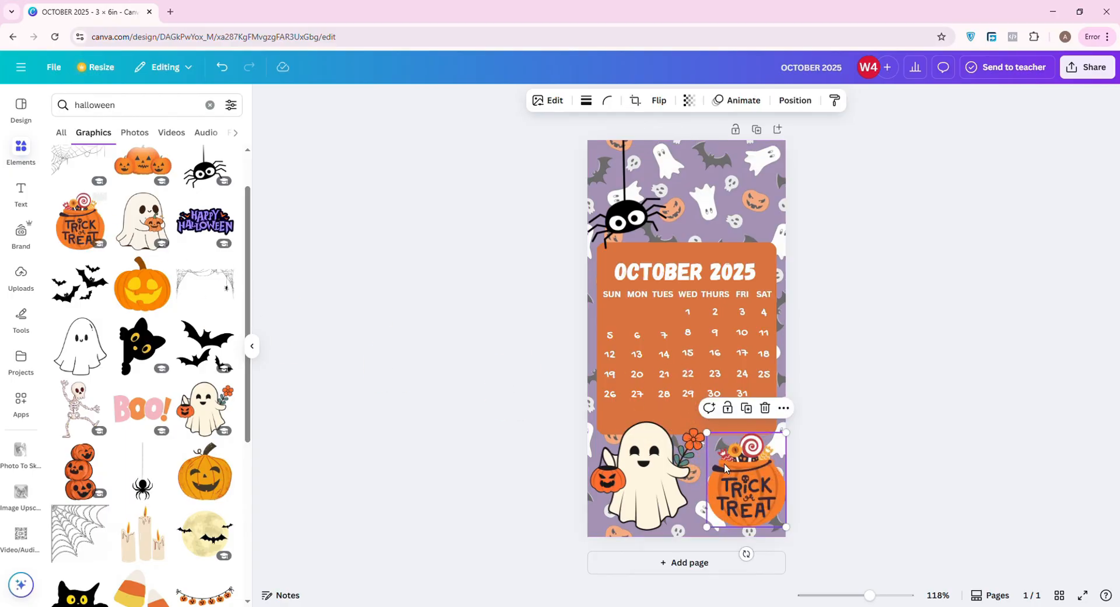
left_click(762, 411)
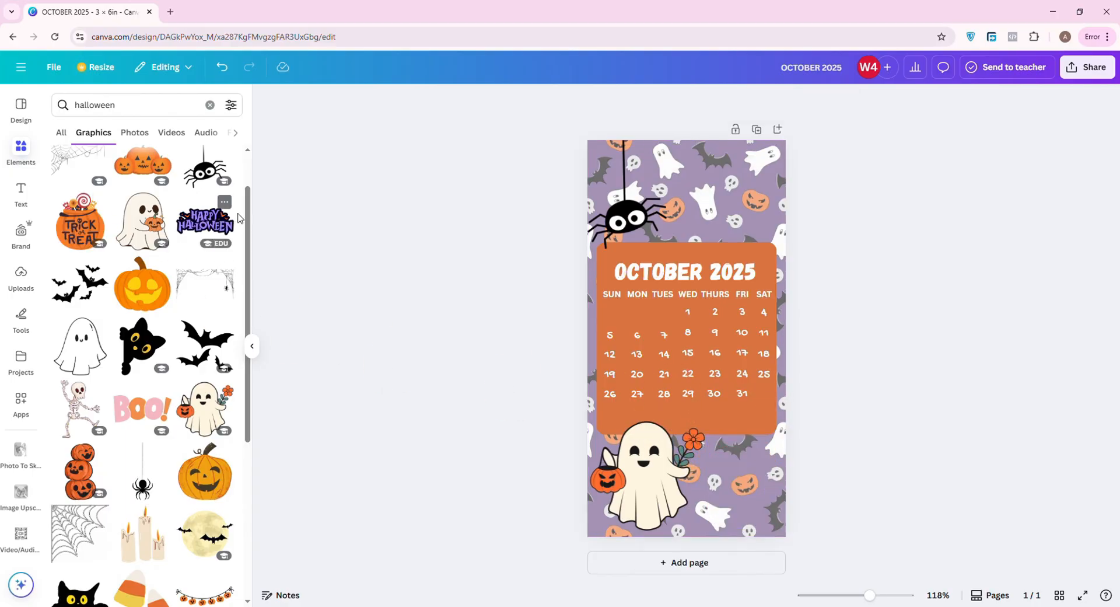
Add the purple witch hat graphic and size it to sit on the orange rectangle's upper-right corner.
left_click_drag(248, 225, 248, 235)
scroll(143, 407, "down", 5)
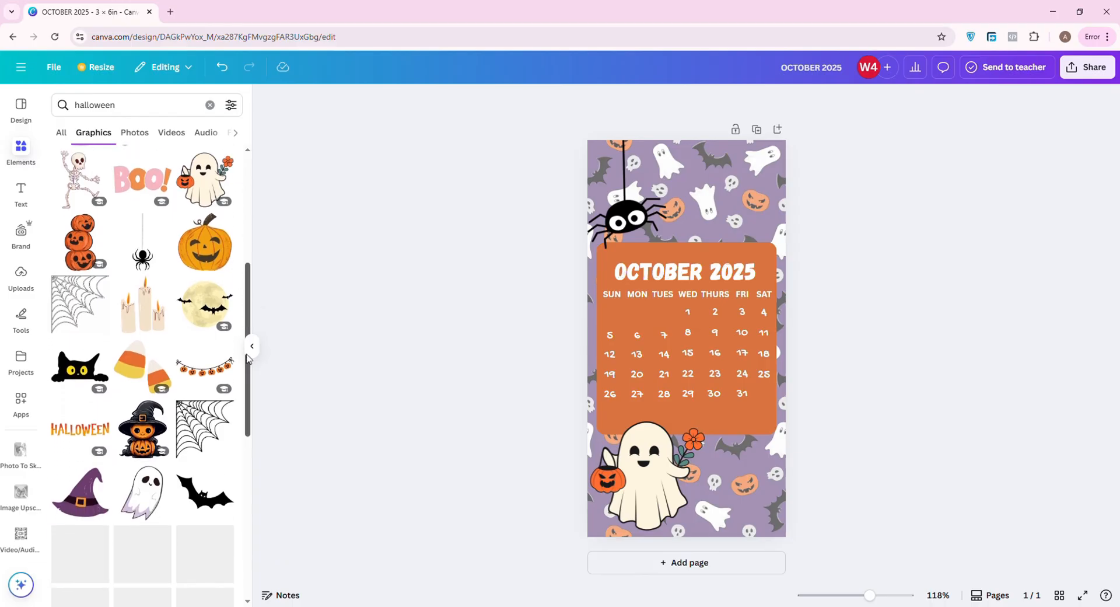
left_click_drag(143, 406, 726, 220)
left_click_drag(776, 182, 785, 173)
left_click(759, 483)
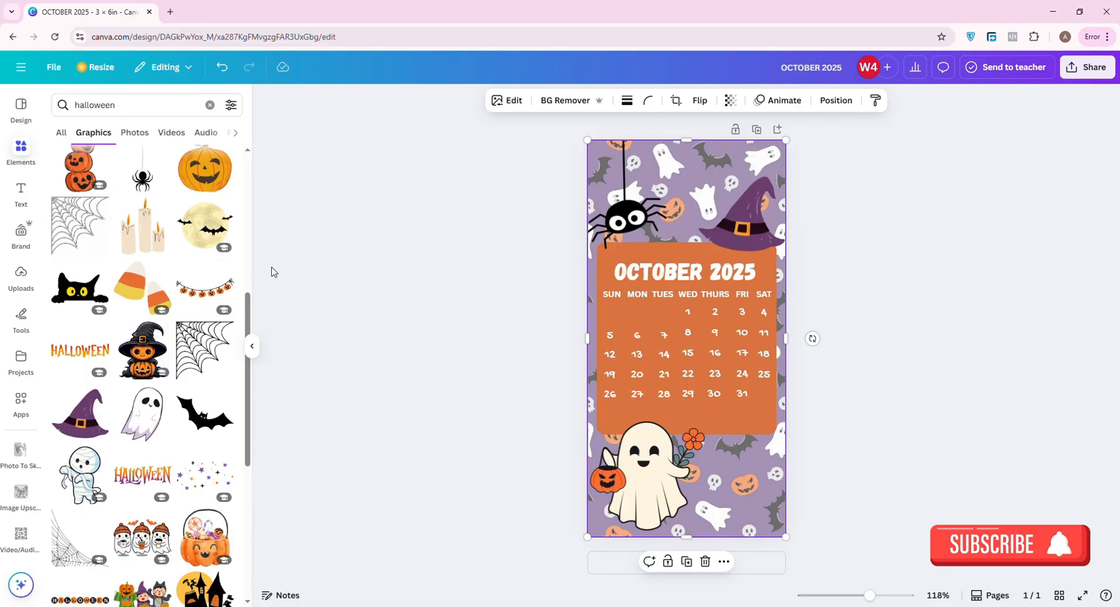
Add the corner spiderweb graphic from the "halloween" results to the page.
scroll(251, 324, "down", 1)
scroll(146, 280, "up", 1)
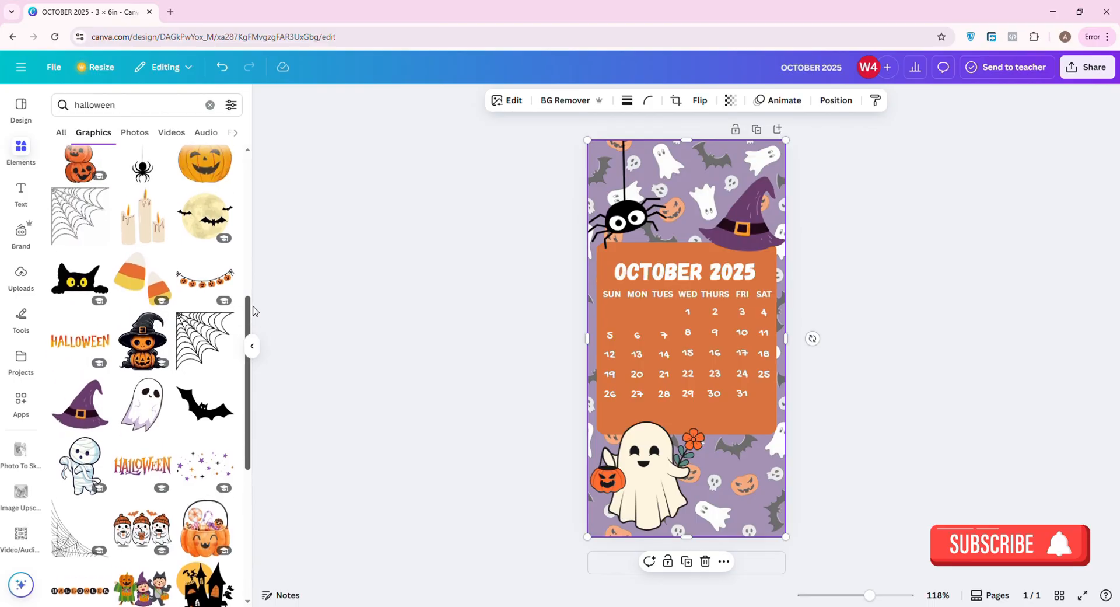
left_click(88, 219)
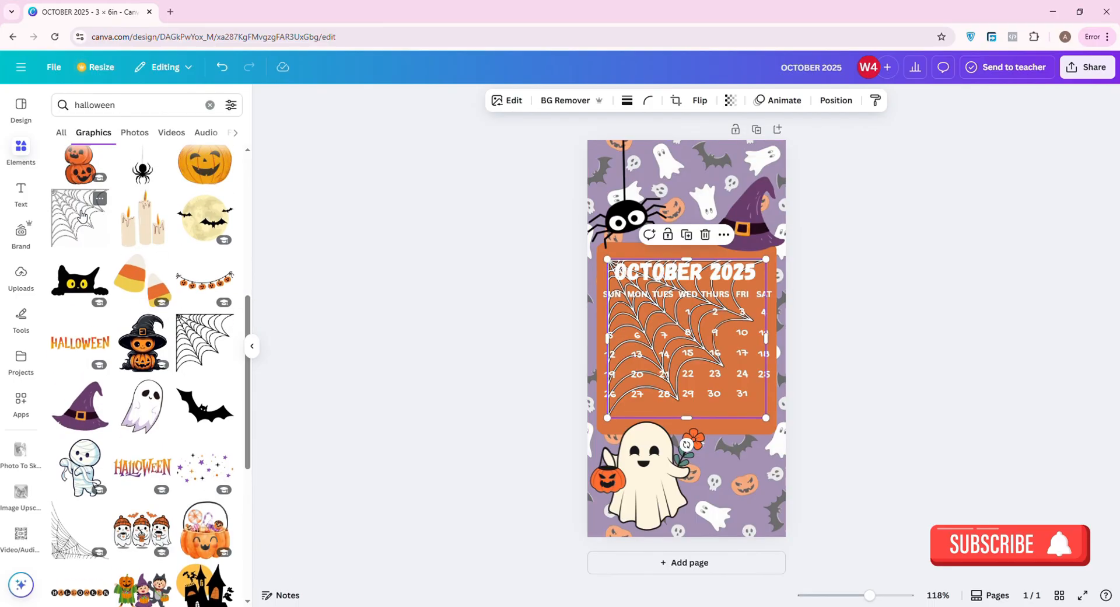